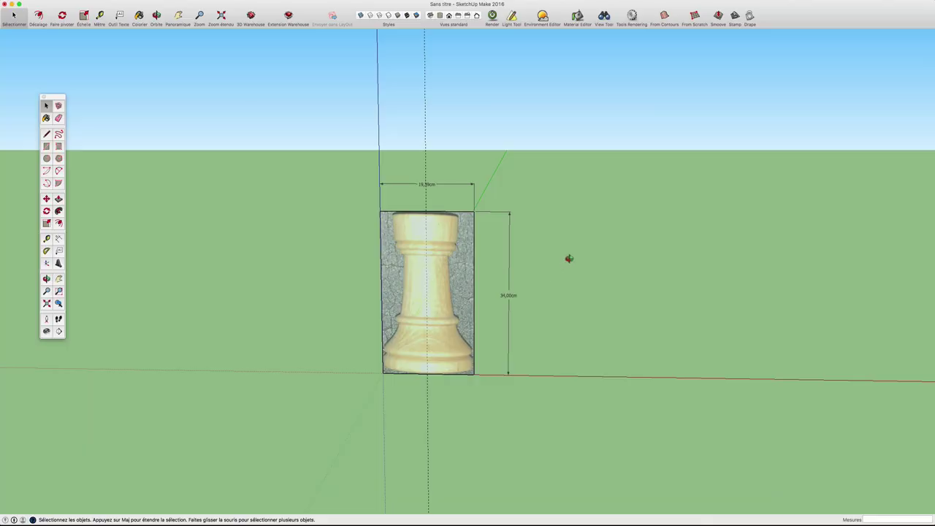
Orbit to face the rook photo straight on and zoom in on its crown
middle_click_drag(569, 259, 538, 271)
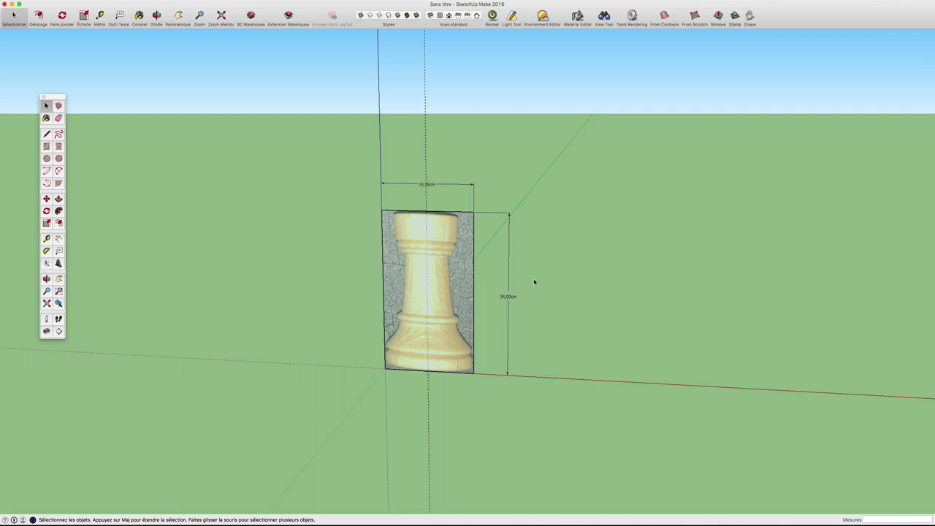
scroll(534, 281, "up", 3)
mouse_move(529, 283)
middle_mouse_down()
mouse_move(529, 292)
mouse_move(580, 274)
mouse_move(525, 267)
middle_mouse_up()
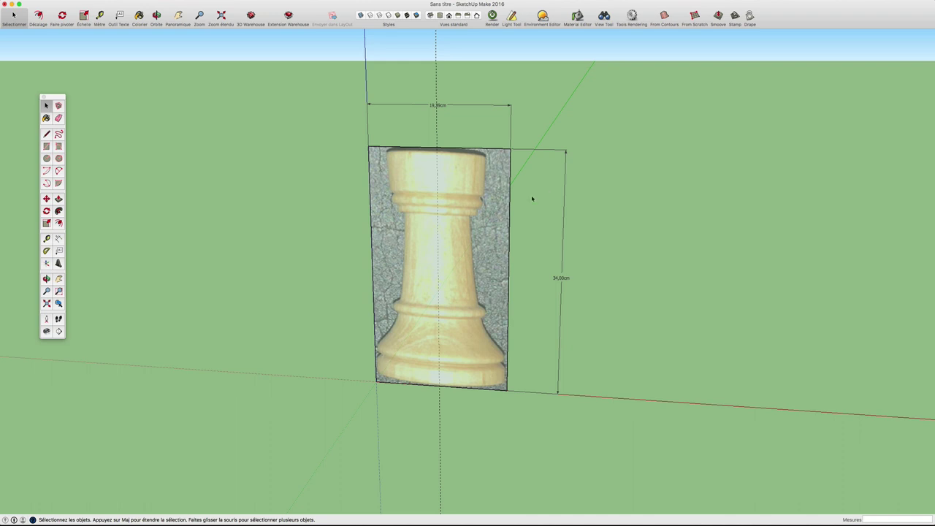
mouse_move(474, 170)
middle_mouse_down()
mouse_move(522, 184)
mouse_move(534, 175)
middle_mouse_up()
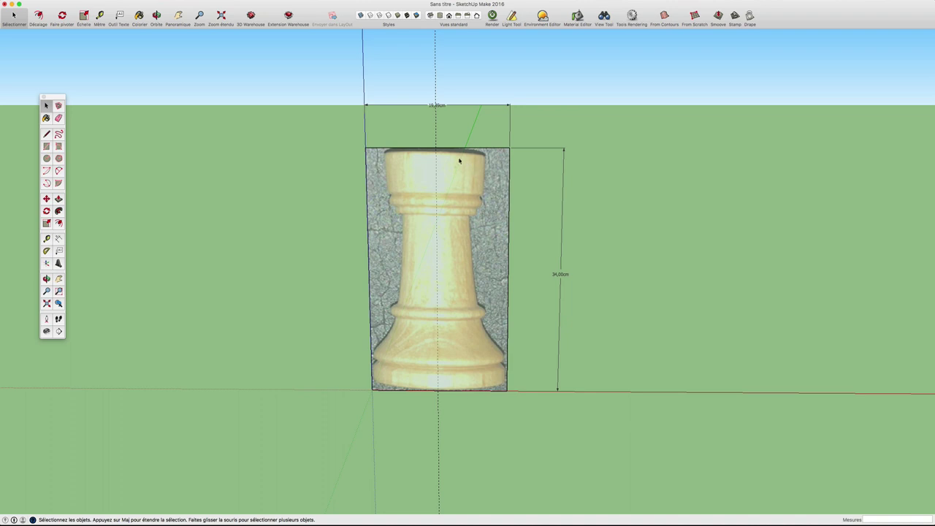
scroll(455, 158, "up", 2)
scroll(455, 157, "up", 2)
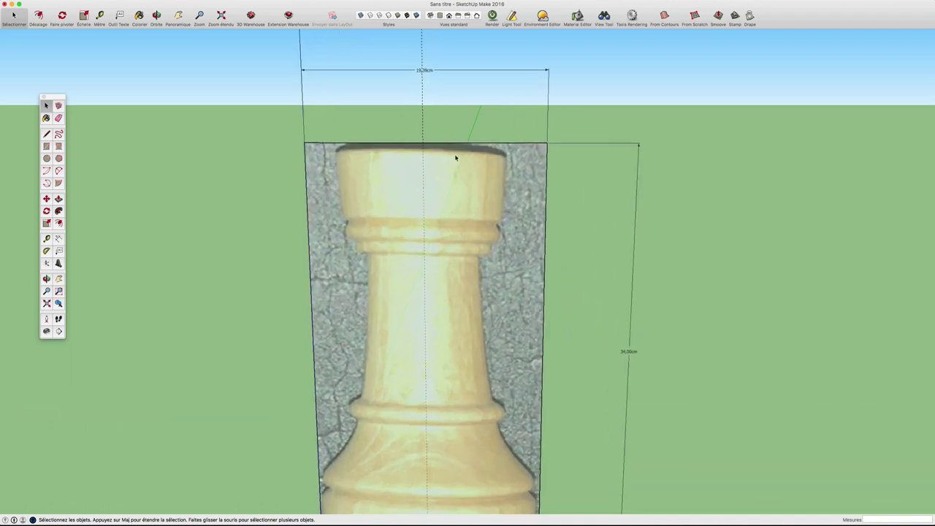
Draw the crown's top edge from the centre guide to its right corner
left_click(46, 131)
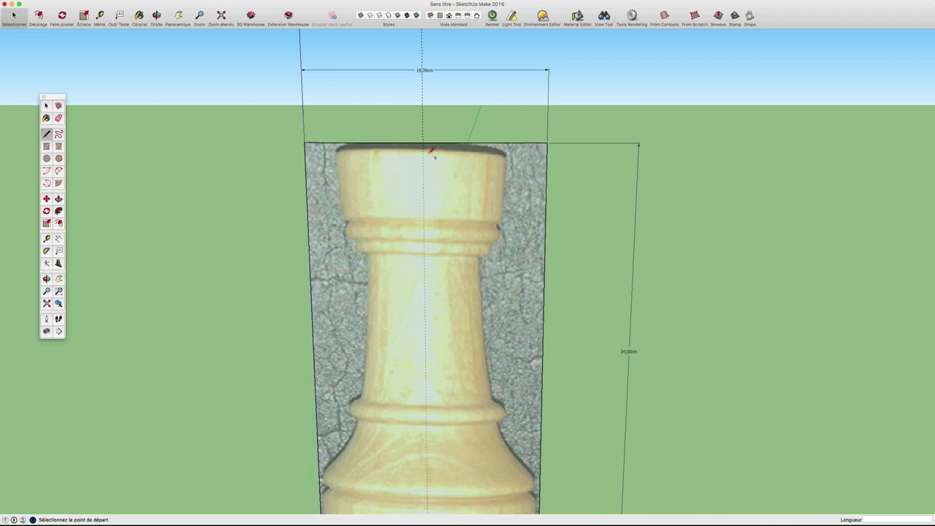
left_click(423, 149)
left_click(506, 149)
key("space")
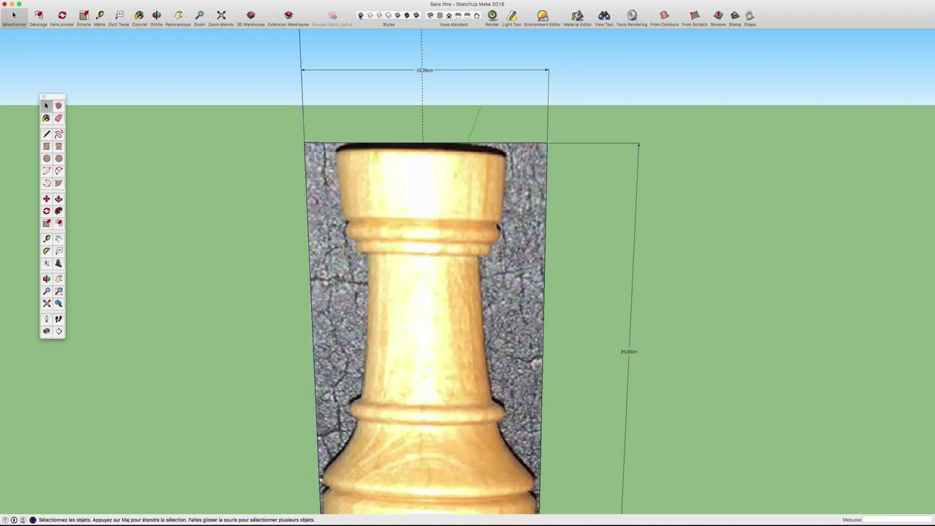
Trace the crown's right side from the top corner down to the ledge
key("l")
left_click(505, 149)
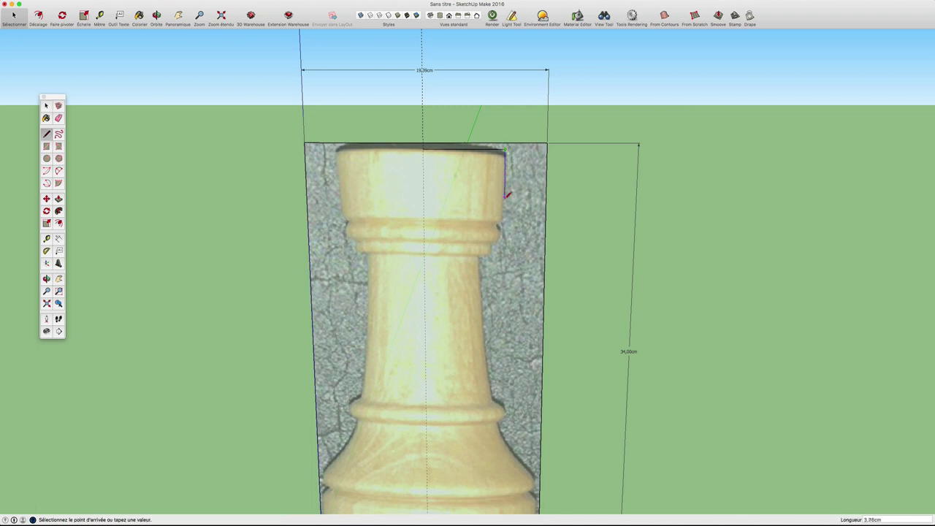
scroll(505, 217, "up", 3)
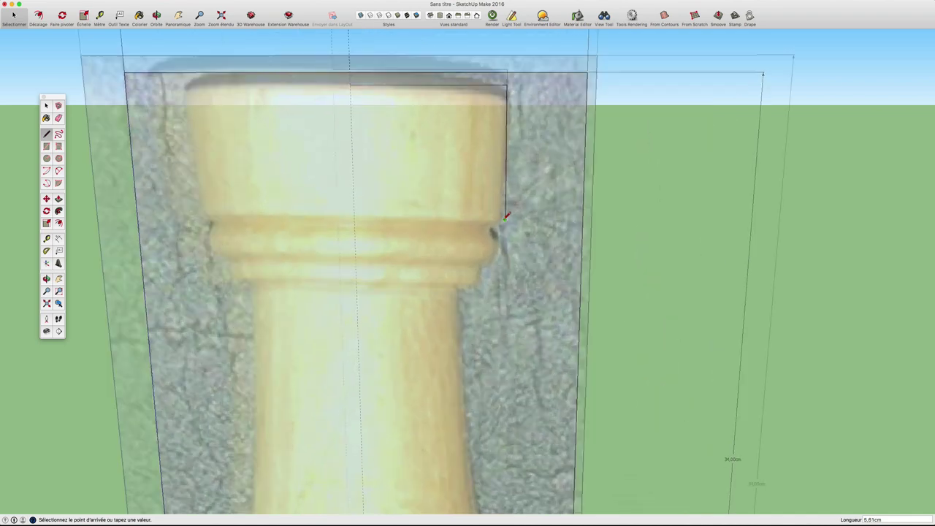
scroll(505, 217, "up", 2)
scroll(505, 217, "up", 2)
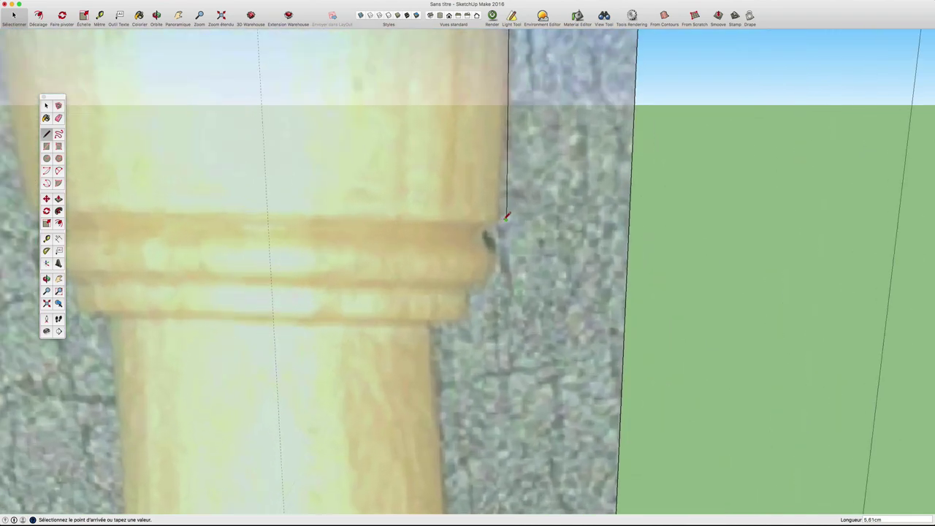
scroll(505, 217, "down", 2)
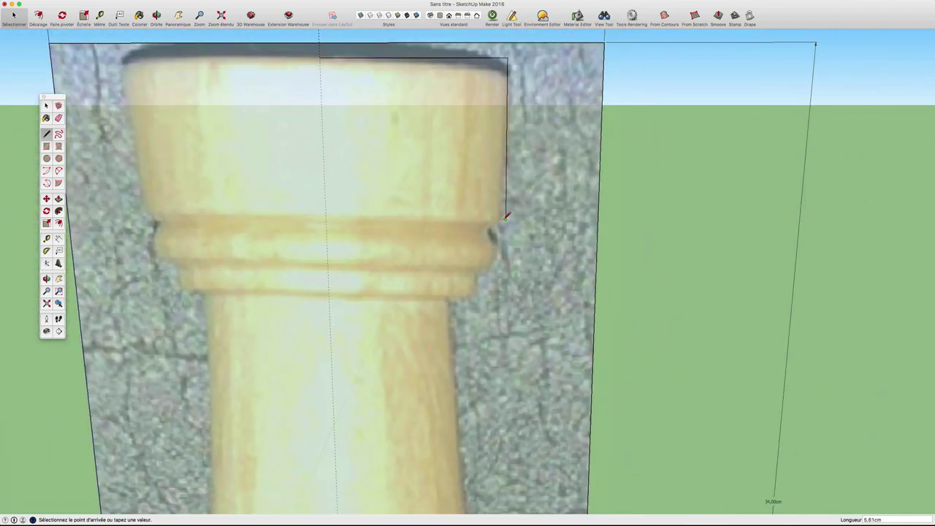
scroll(505, 217, "up", 2)
scroll(505, 217, "up", 1)
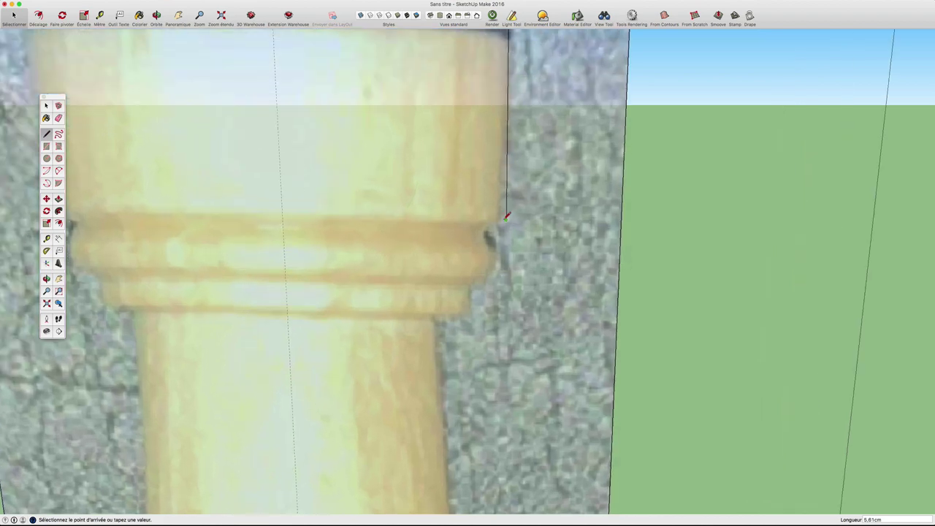
scroll(505, 217, "down", 1)
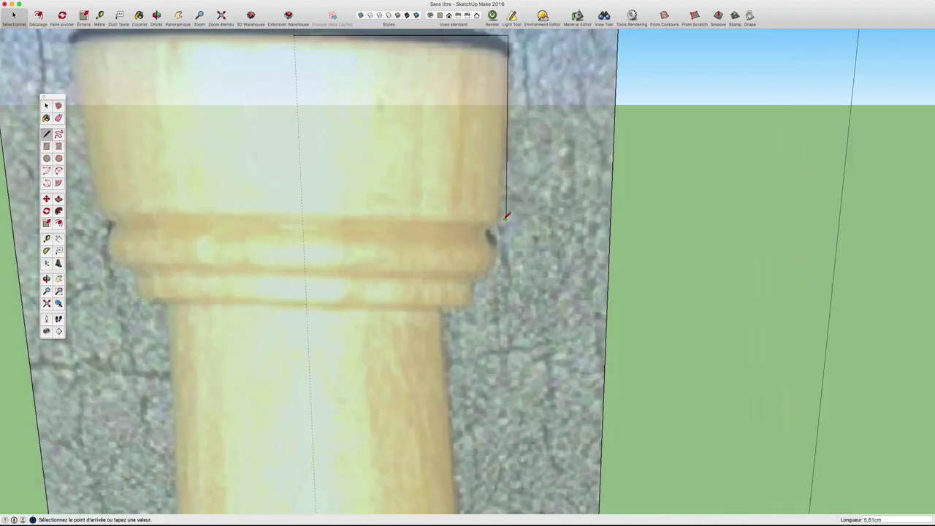
scroll(505, 217, "down", 1)
left_click(505, 217)
left_click(506, 71)
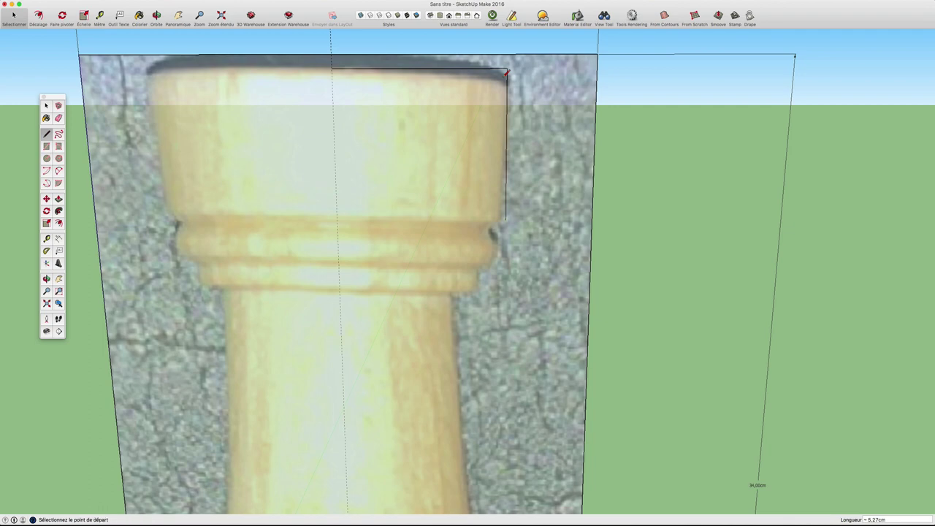
left_click(502, 68)
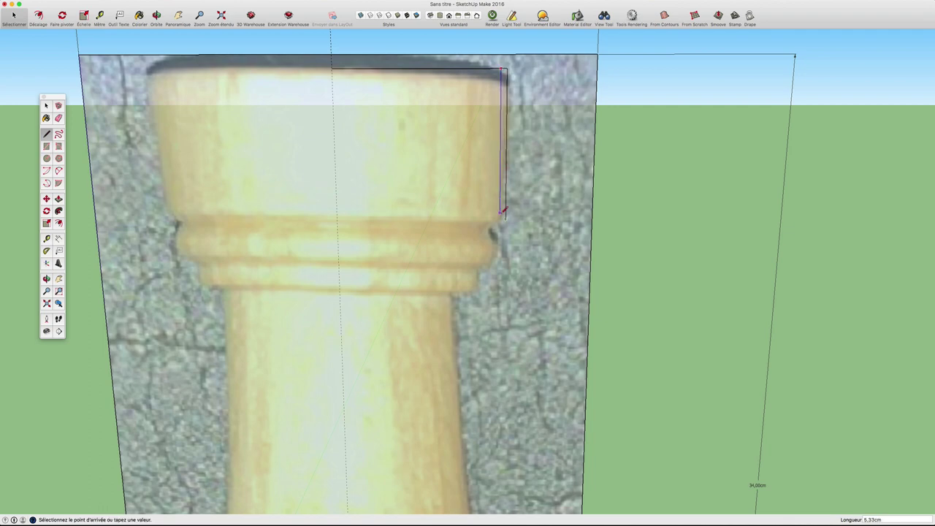
scroll(503, 215, "up", 3)
scroll(503, 215, "down", 2)
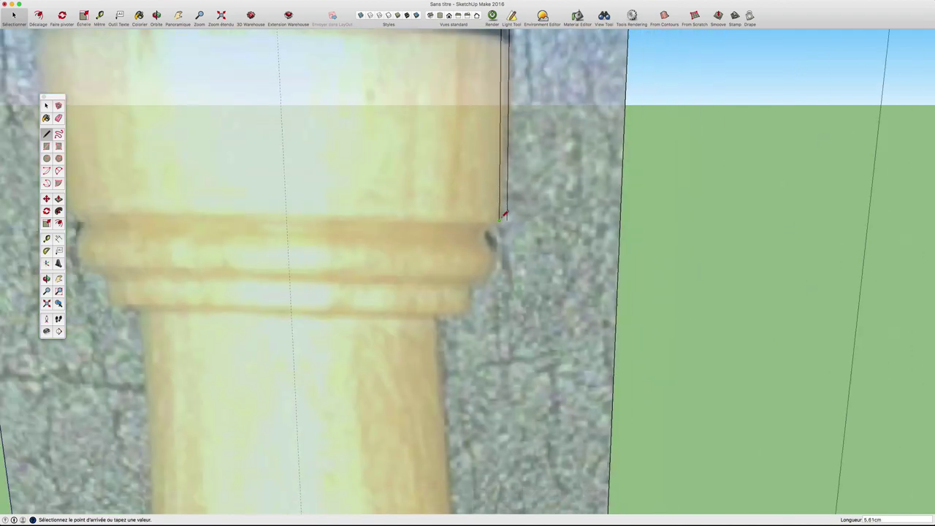
Erase the duplicate edge along the crown's right side
key("e")
left_click(508, 184)
scroll(512, 184, "down", 3)
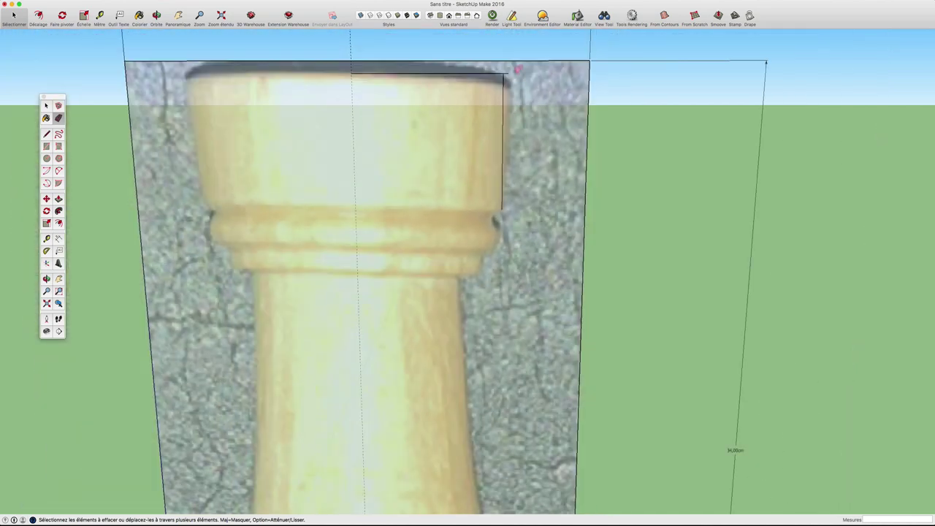
scroll(507, 75, "up", 5)
scroll(507, 76, "down", 4)
scroll(497, 241, "up", 5)
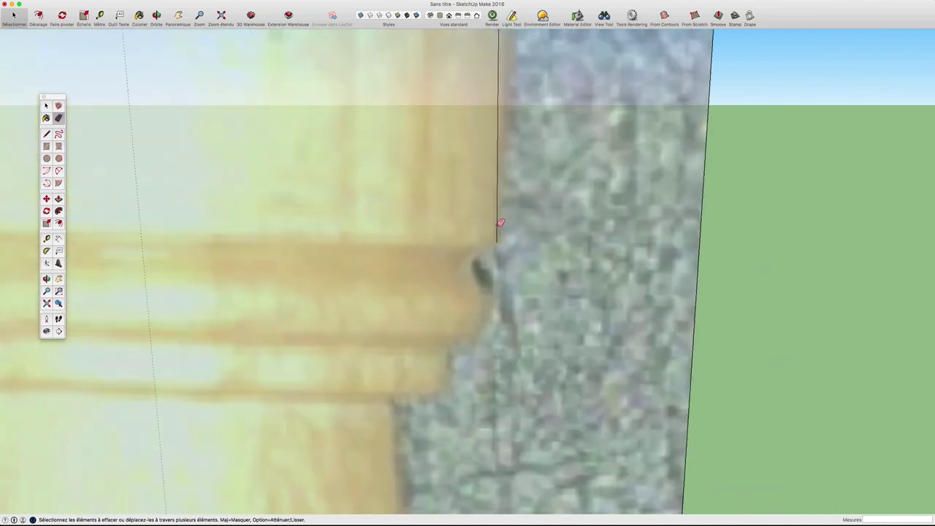
scroll(498, 237, "down", 1)
Draw a small 0,47 cm arc tracing the rounded bead below the crown
key("a")
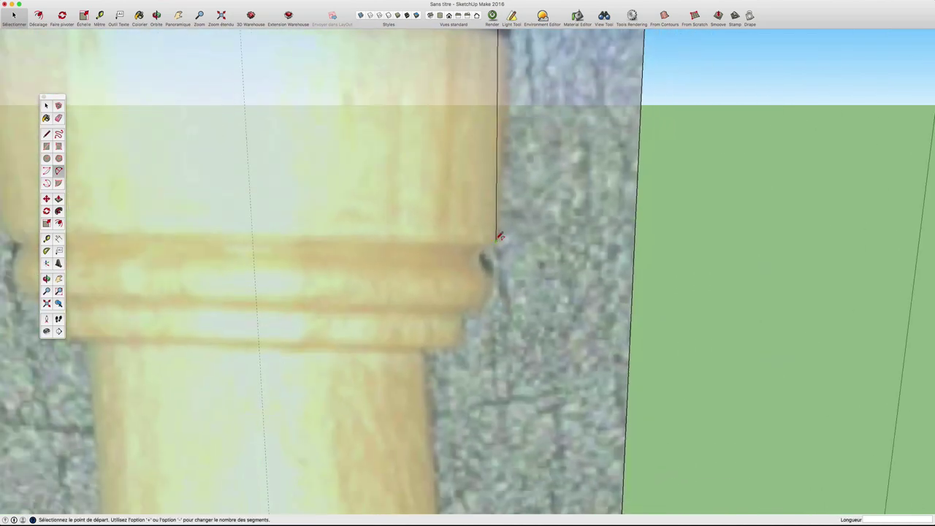
left_click(497, 242)
left_click(496, 275)
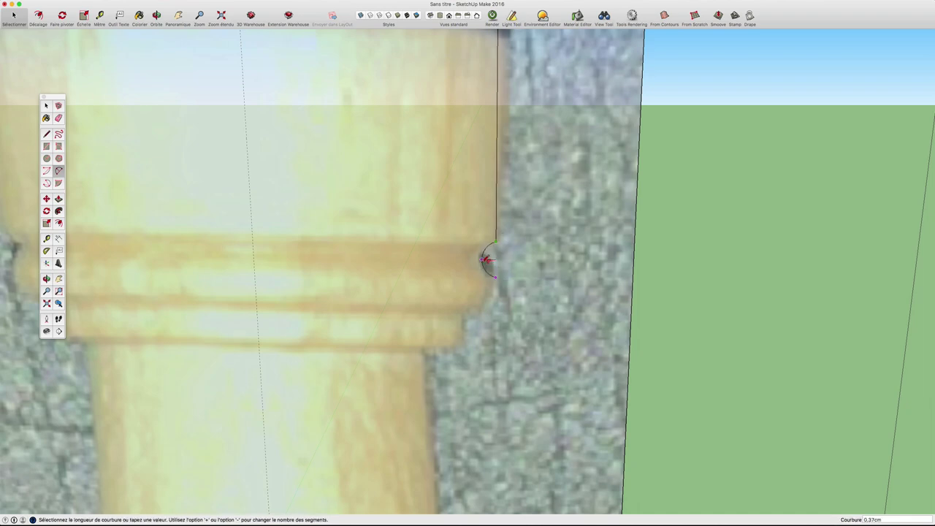
left_click(484, 260)
scroll(484, 259, "down", 4)
scroll(486, 248, "up", 5)
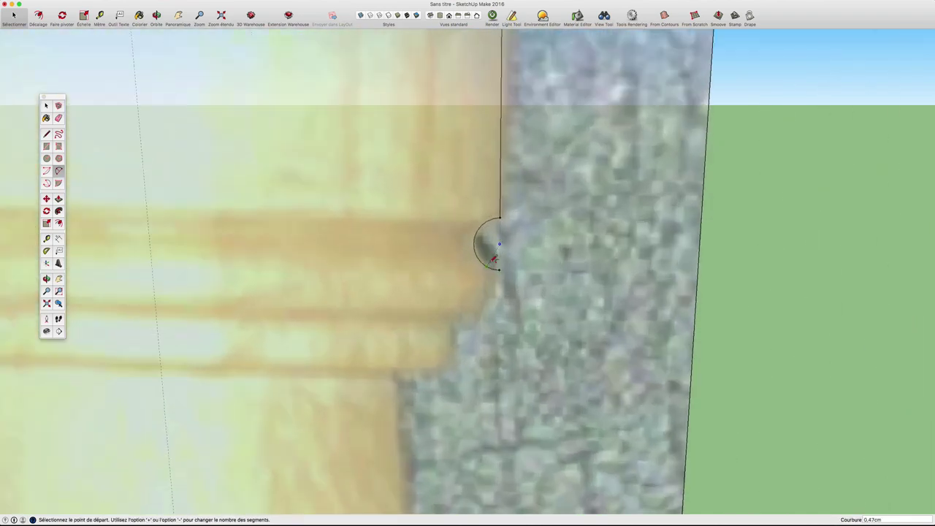
scroll(499, 277, "down", 2)
scroll(526, 178, "down", 1)
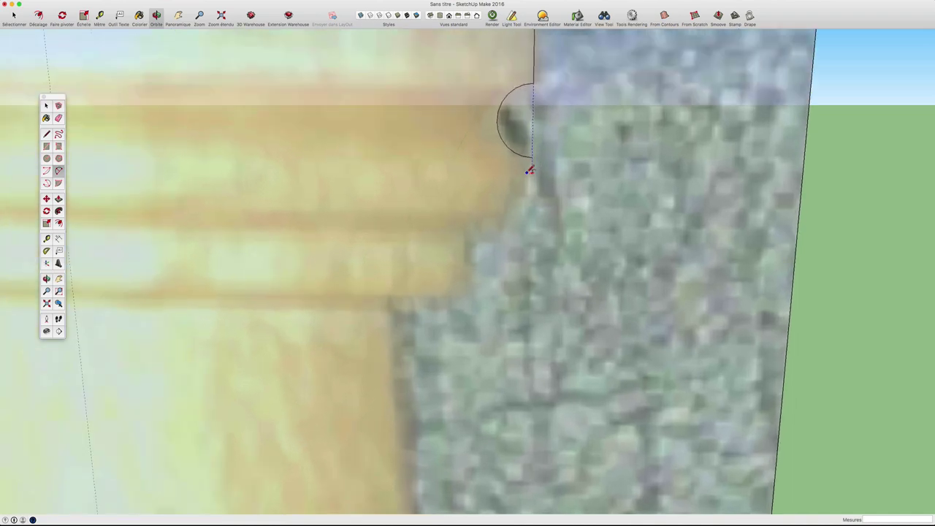
scroll(528, 167, "down", 2)
scroll(530, 171, "down", 2)
scroll(536, 172, "up", 1)
scroll(536, 170, "up", 2)
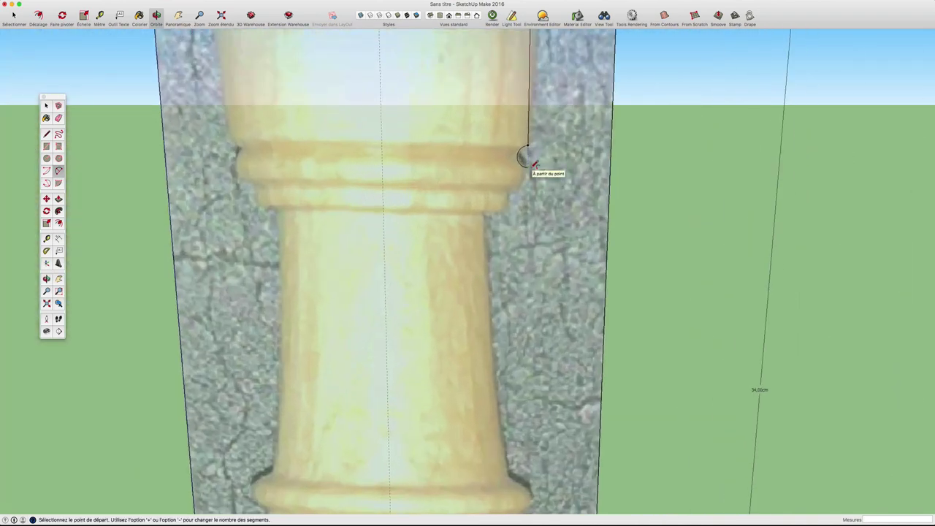
key("l")
left_click(527, 156)
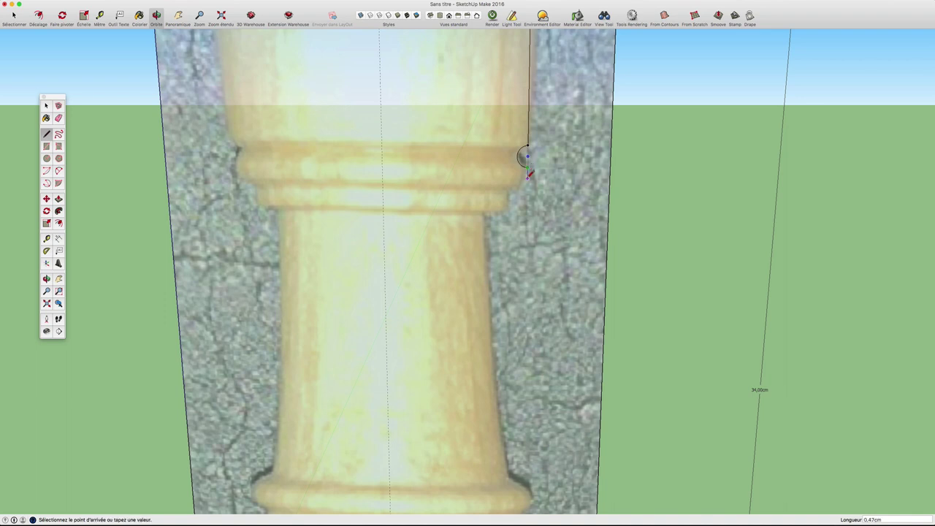
Trace the short slant below the bead and the ledge's underside inward
key("Escape")
left_click(527, 157)
scroll(523, 180, "up", 2)
scroll(524, 176, "up", 2)
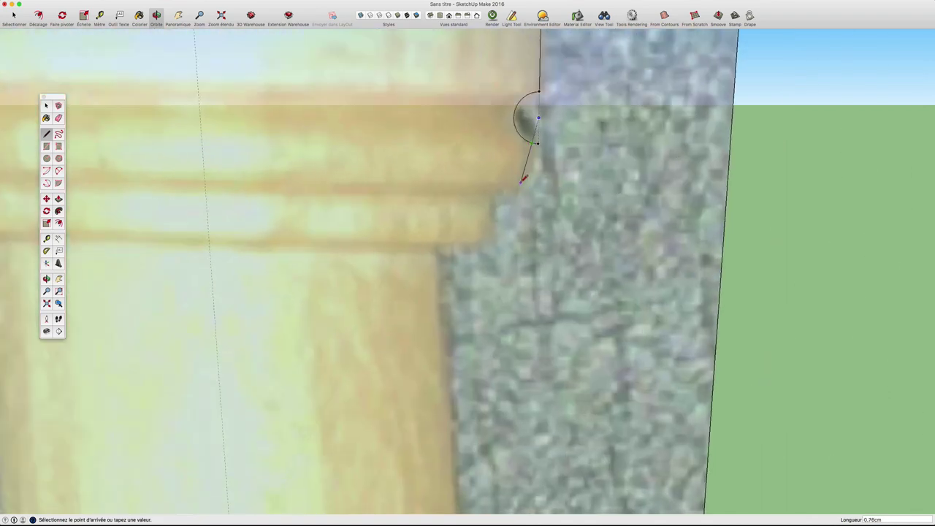
left_click(521, 181)
left_click(497, 182)
scroll(496, 191, "down", 2)
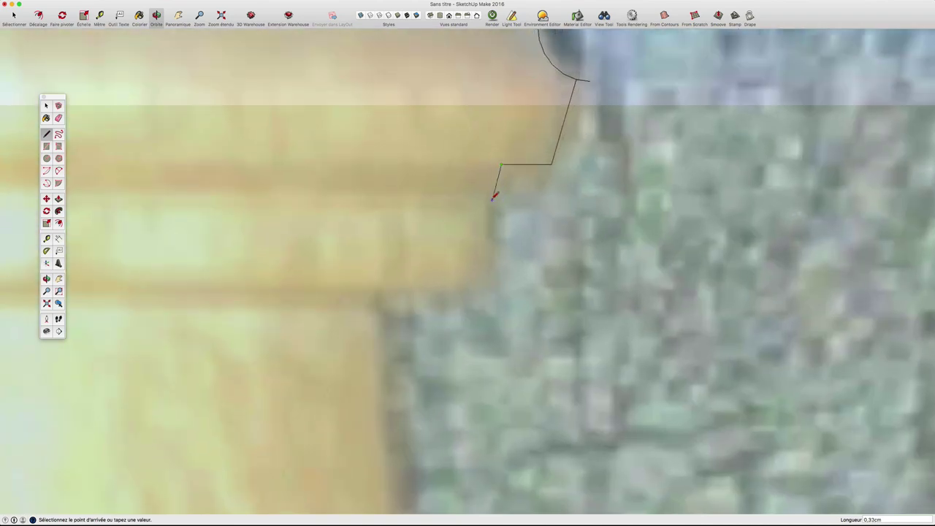
left_click(494, 194)
Run the outline down, across to the central axis and up, closing it into a face
scroll(494, 195, "down", 2)
scroll(494, 198, "down", 2)
scroll(493, 197, "down", 2)
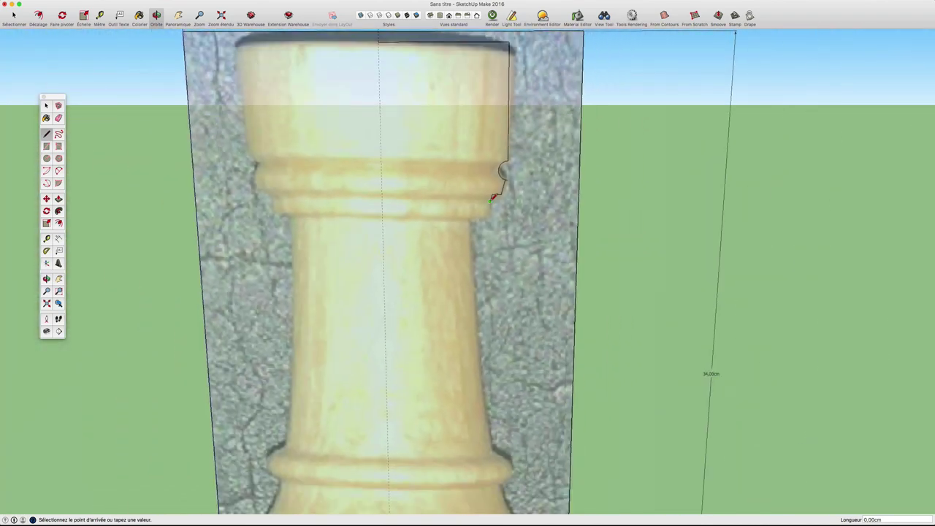
scroll(493, 212, "up", 2)
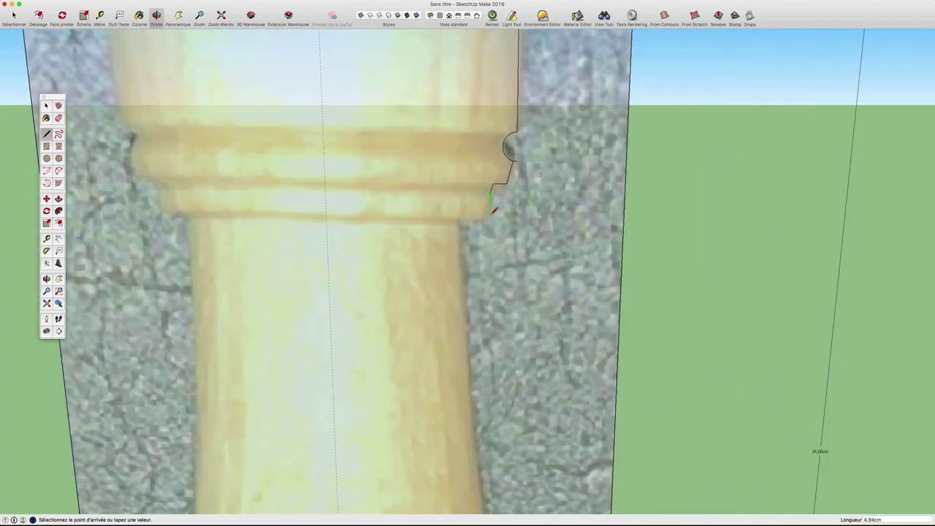
scroll(492, 212, "up", 2)
left_click(490, 216)
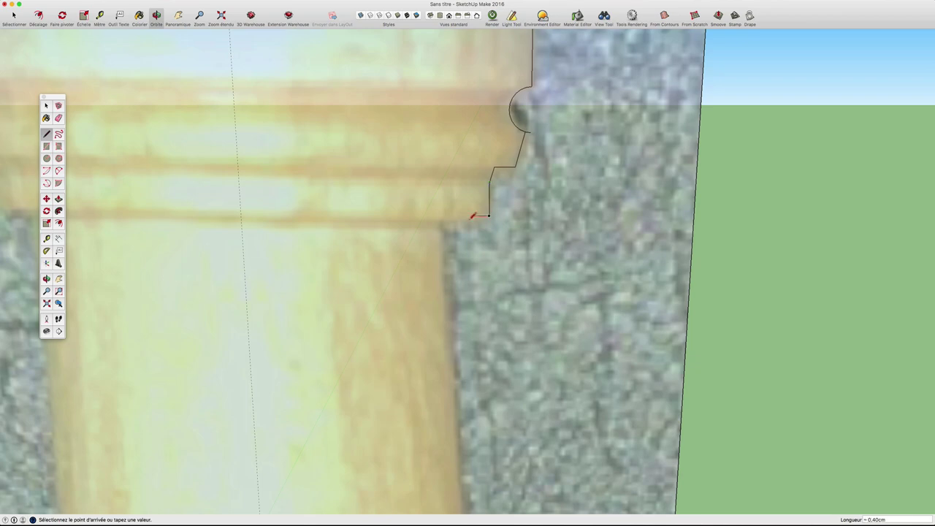
scroll(445, 216, "down", 2)
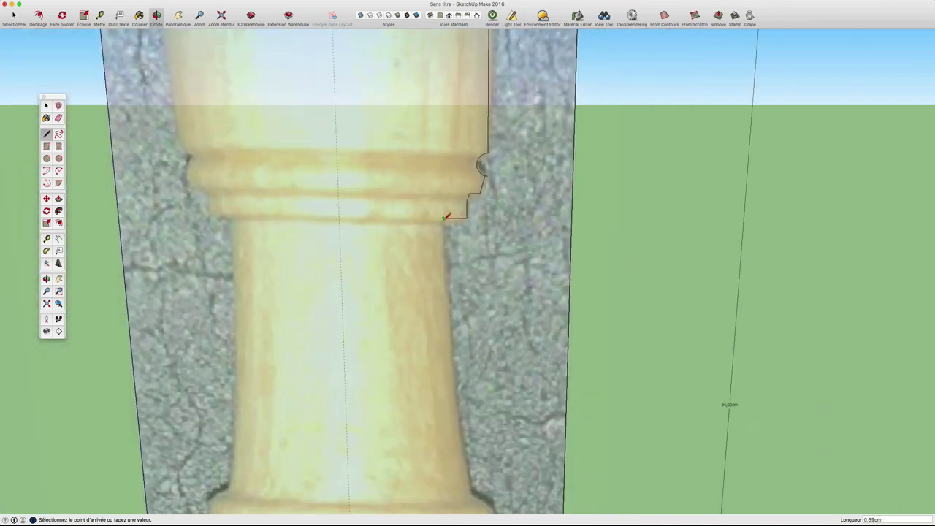
scroll(445, 215, "down", 2)
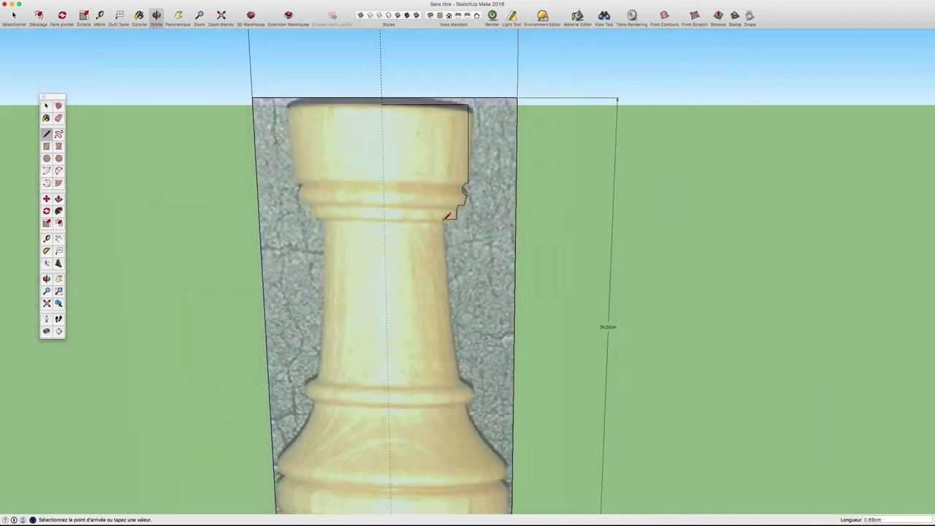
left_click(384, 219)
left_click(385, 102)
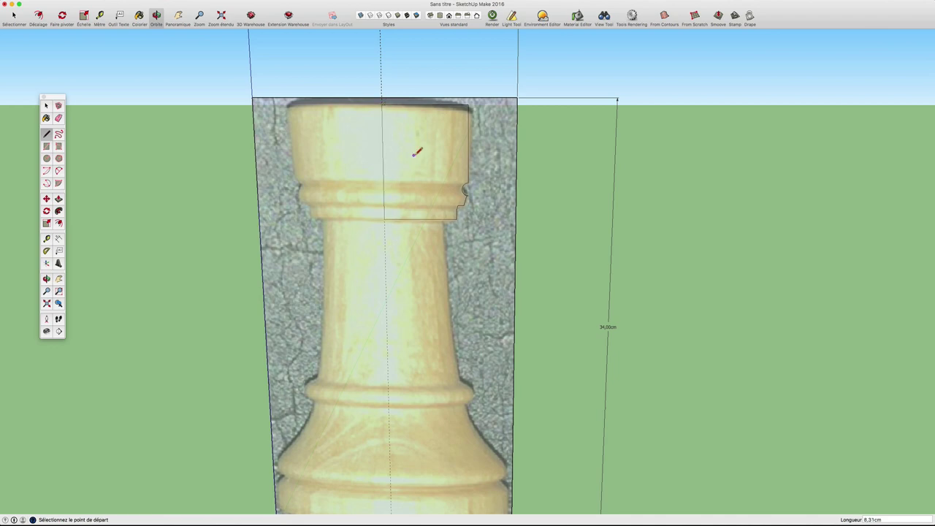
scroll(438, 160, "up", 2)
key("space")
scroll(442, 198, "up", 2)
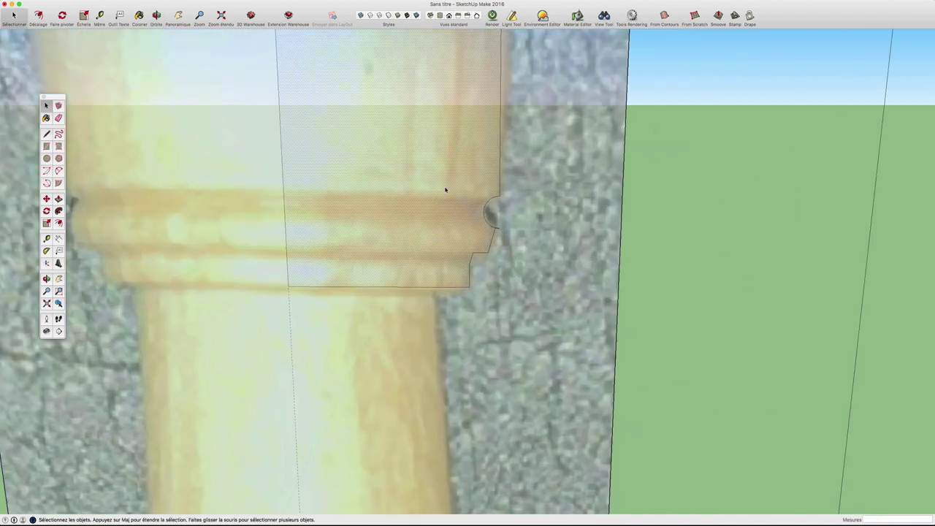
scroll(526, 245, "up", 2)
scroll(518, 240, "up", 2)
scroll(518, 239, "up", 2)
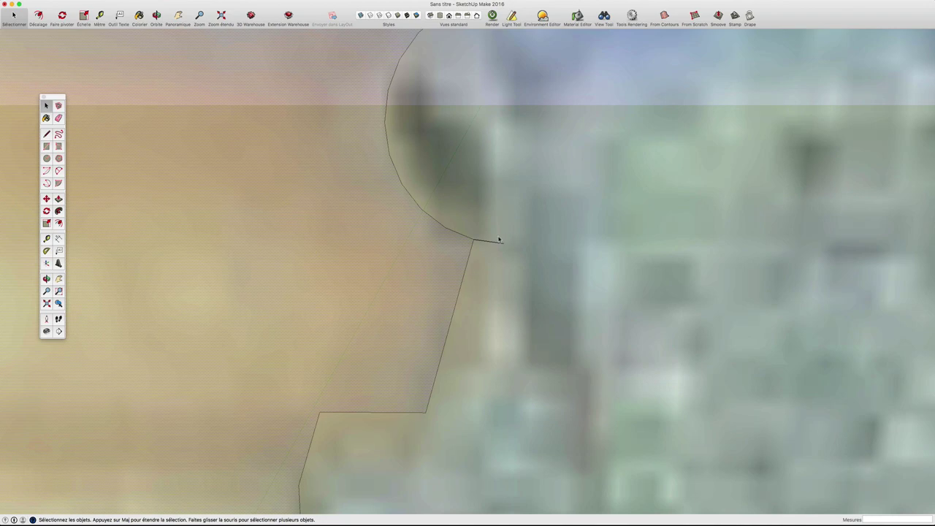
key("e")
scroll(503, 242, "down", 2)
scroll(503, 238, "down", 2)
scroll(453, 236, "down", 2)
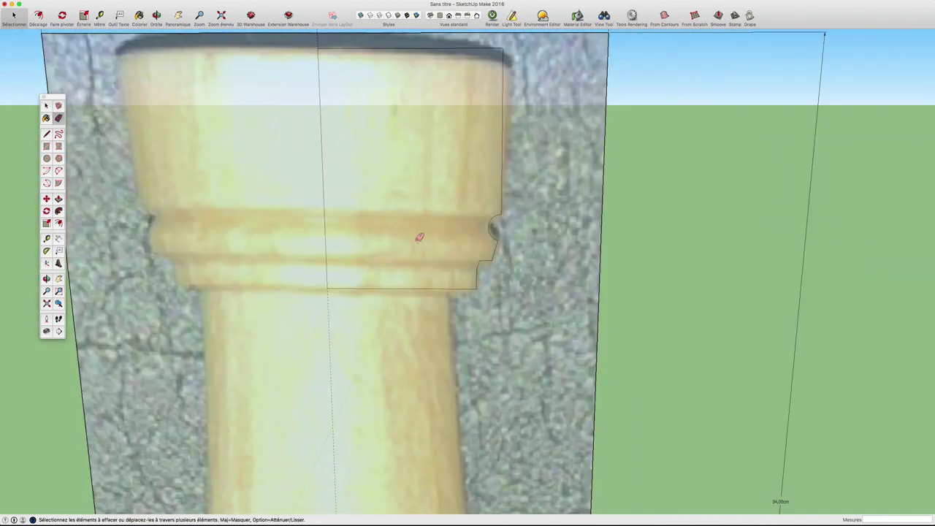
key("space")
left_click(418, 233)
scroll(417, 206, "down", 2)
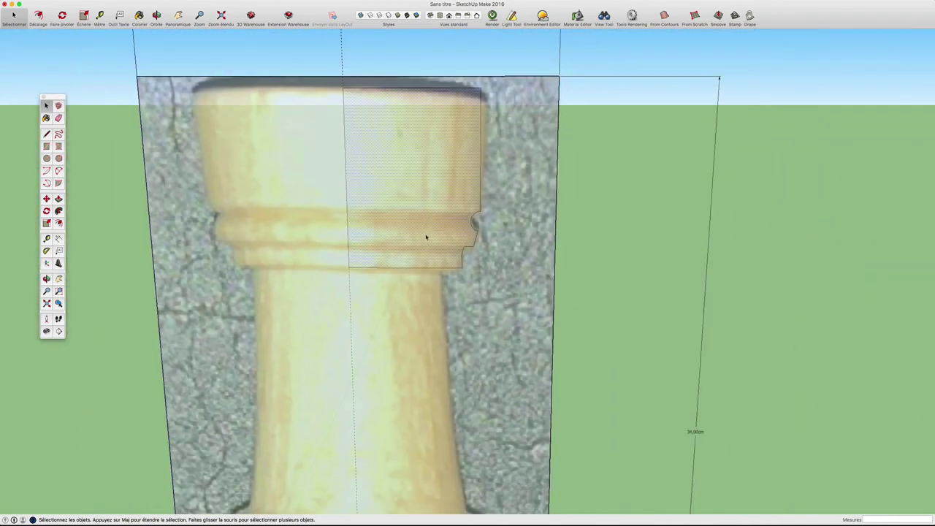
middle_click_drag(427, 236, 445, 146, "shift")
middle_click_drag(477, 219, 471, 164, "shift")
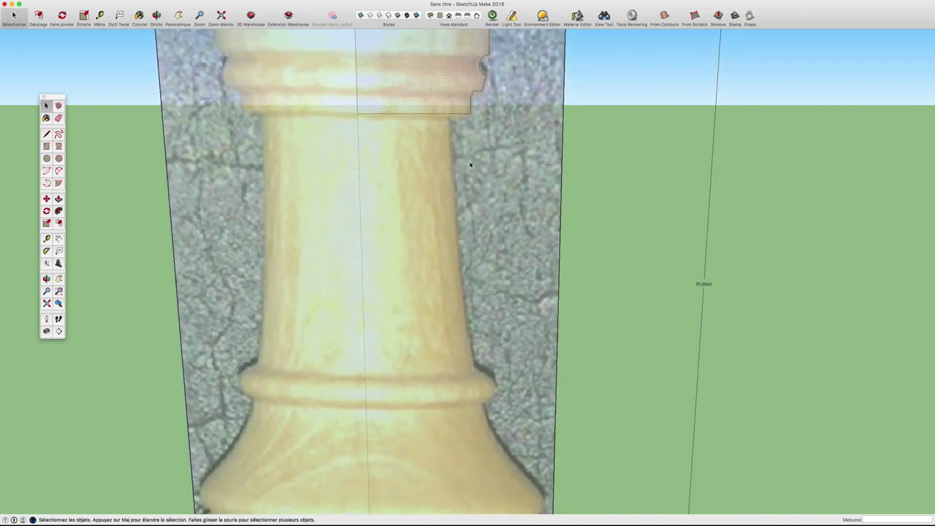
Draw a long arc following the column's curve down to the lower collar
key("a")
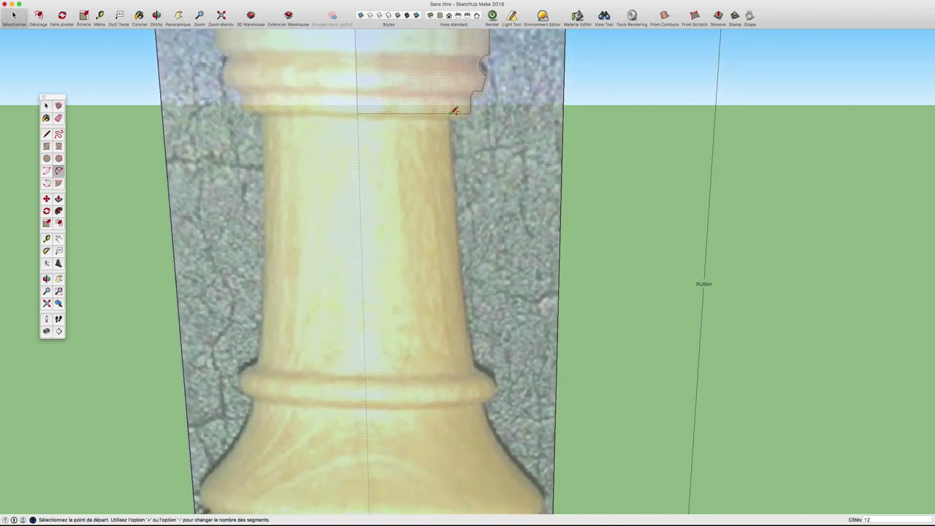
left_click(450, 114)
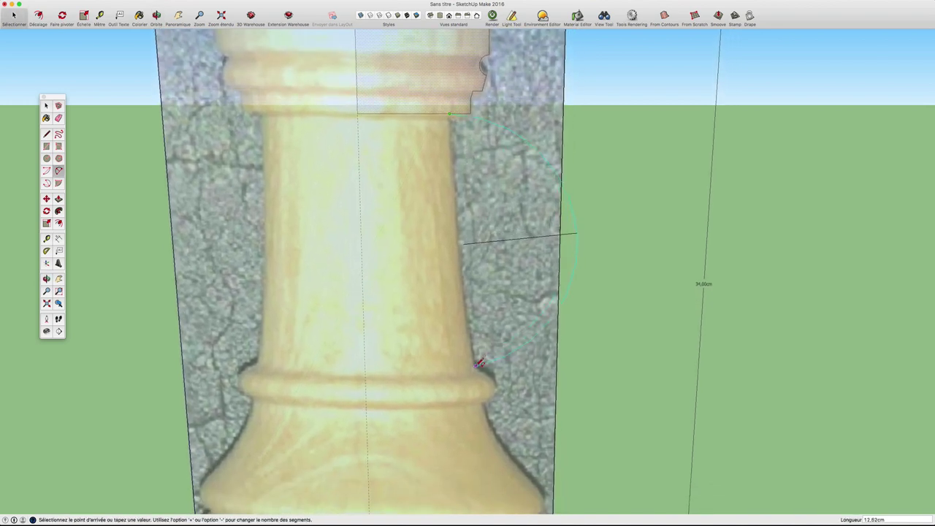
left_click(479, 363)
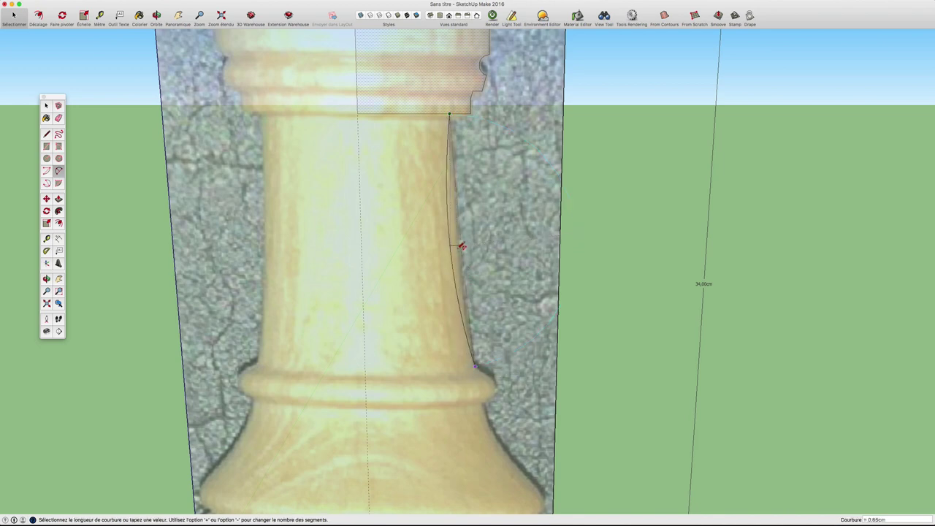
scroll(461, 245, "up", 3)
scroll(463, 246, "up", 2)
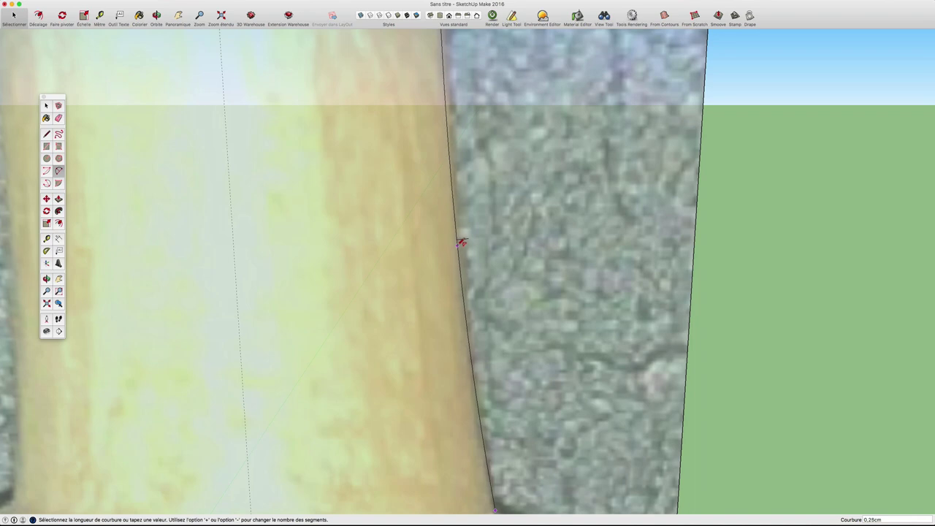
left_click(462, 242)
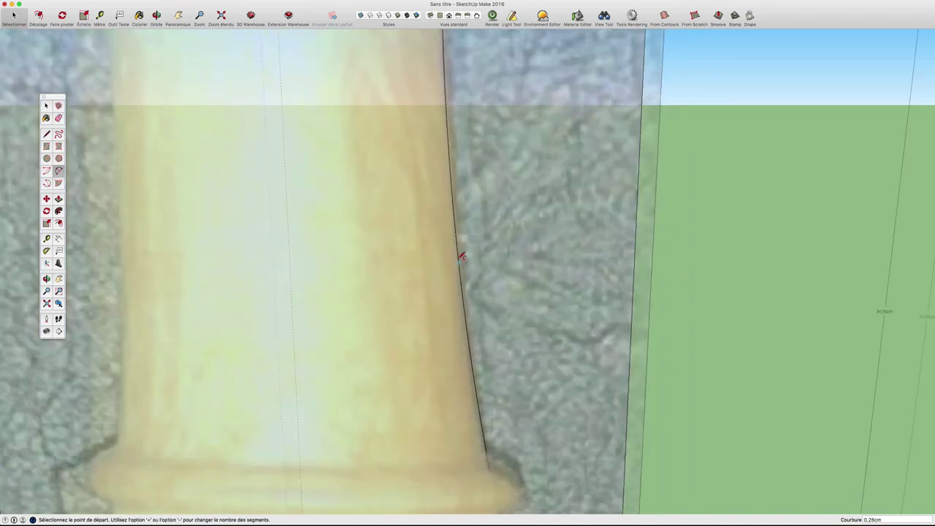
scroll(462, 252, "down", 3)
scroll(483, 338, "up", 1)
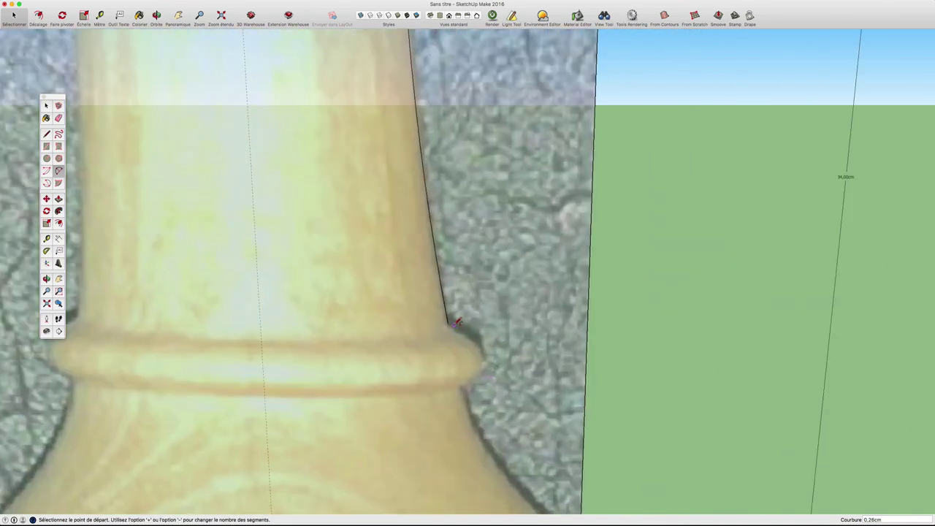
Add a short line to the collar's edge and an arc around its rounded bead
key("l")
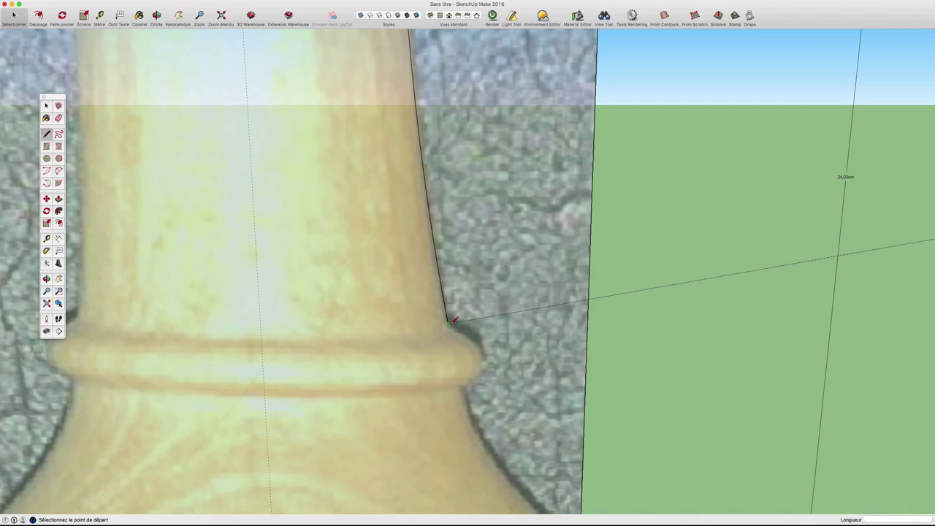
left_click(453, 322)
left_click(467, 334)
key("a")
left_click(465, 337)
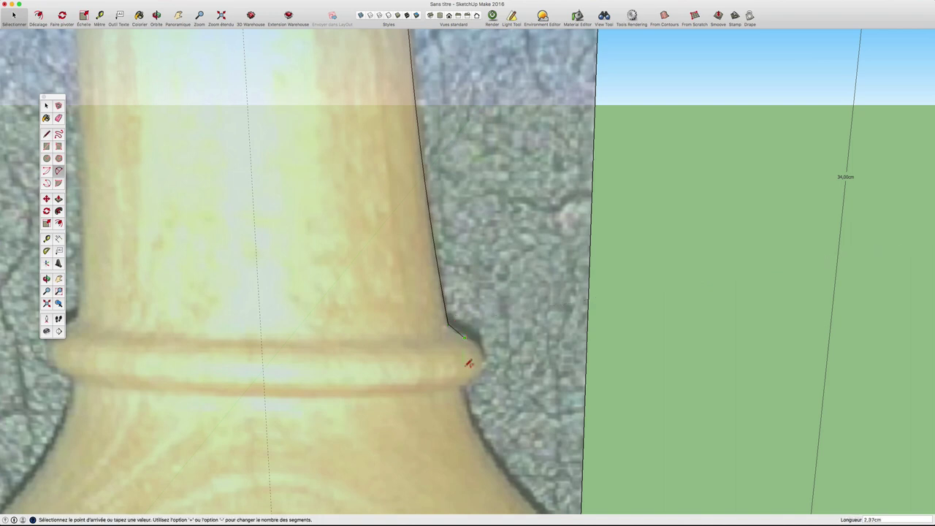
left_click(464, 384)
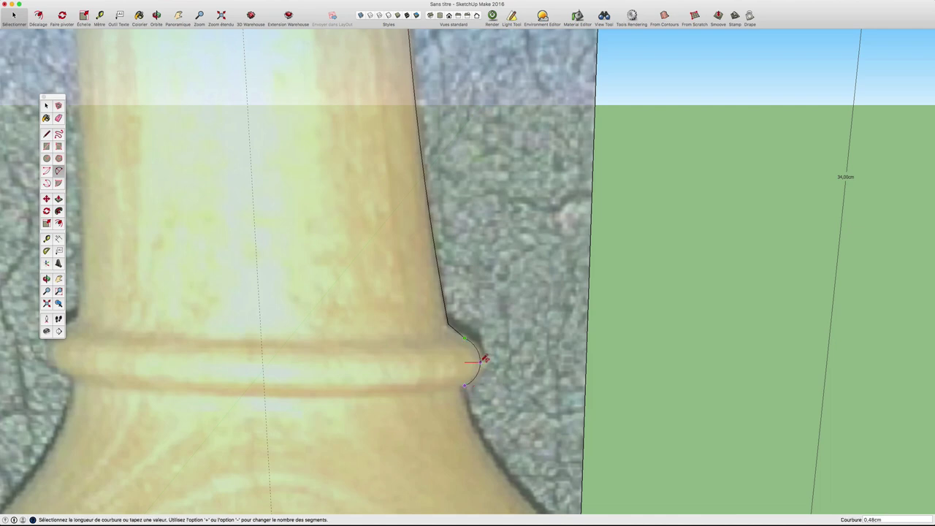
left_click(486, 359)
scroll(486, 359, "down", 3)
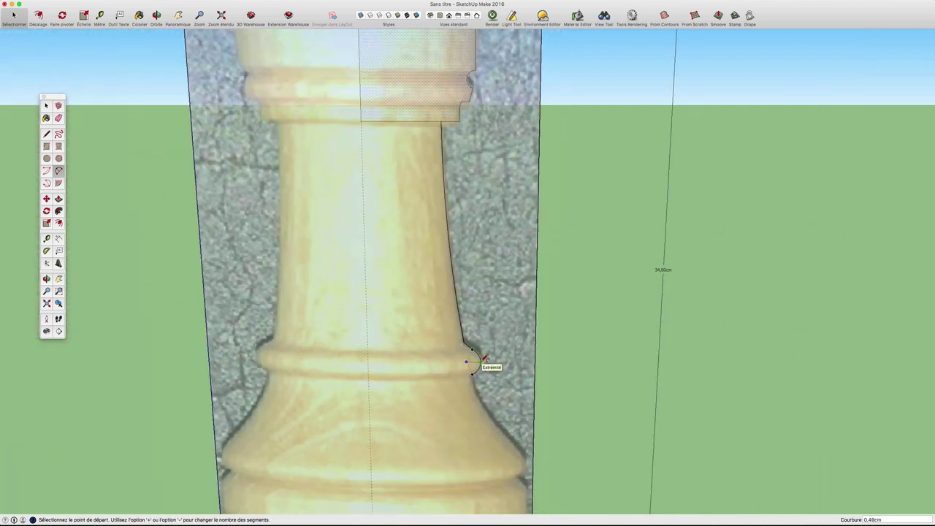
mouse_move(485, 366)
middle_mouse_down()
mouse_move(472, 349)
mouse_move(472, 184)
middle_mouse_up()
Trace the concave flare of the base with arcs toward its outer lip
key("a")
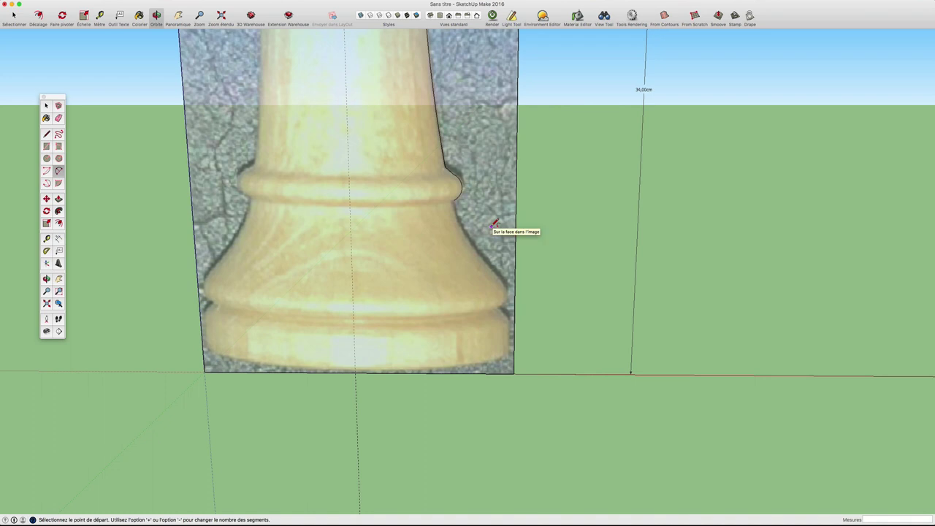
left_click(459, 200)
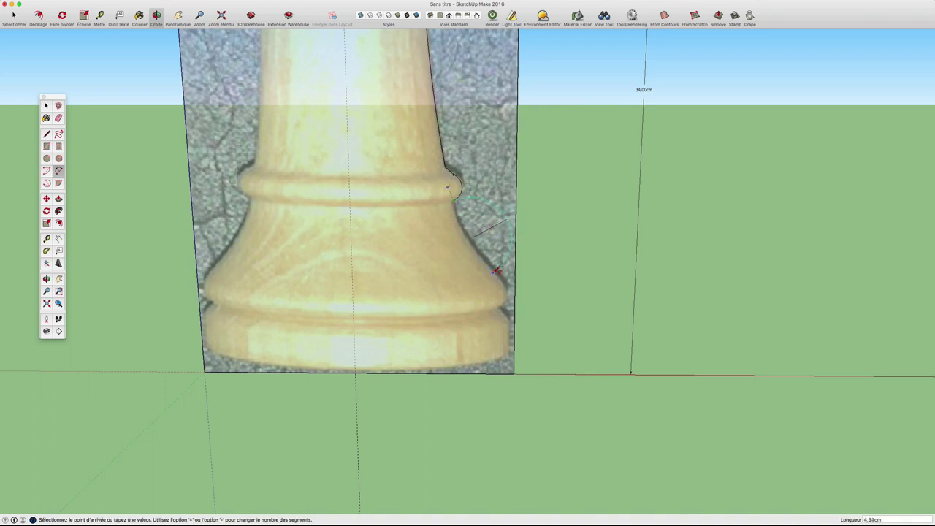
left_click(495, 272)
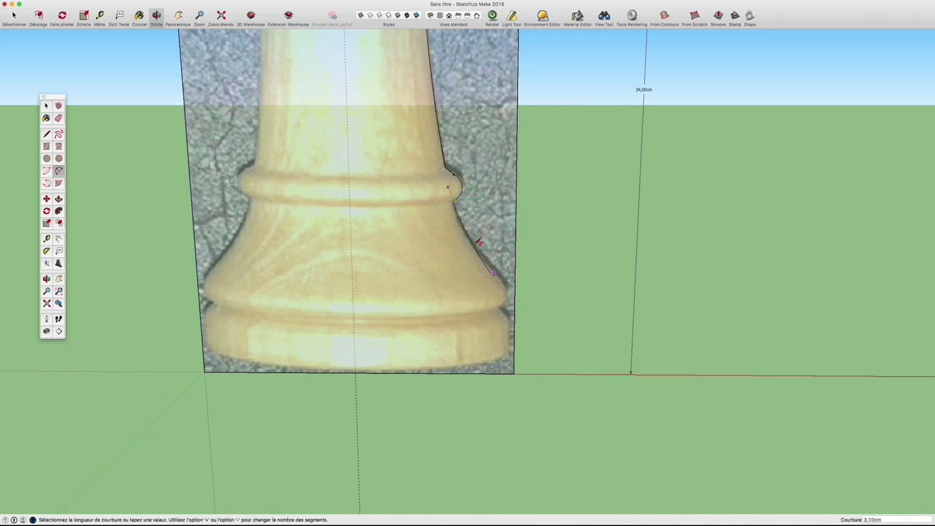
scroll(472, 237, "up", 3)
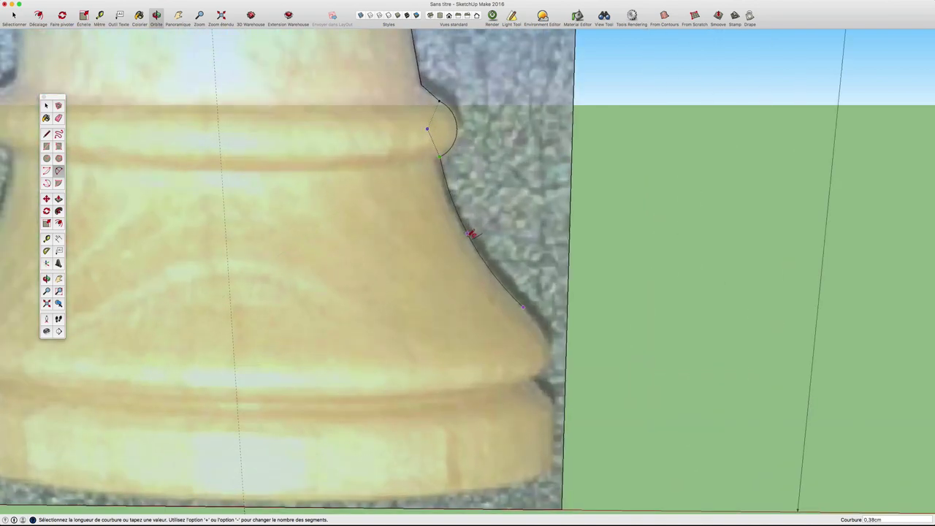
left_click(469, 233)
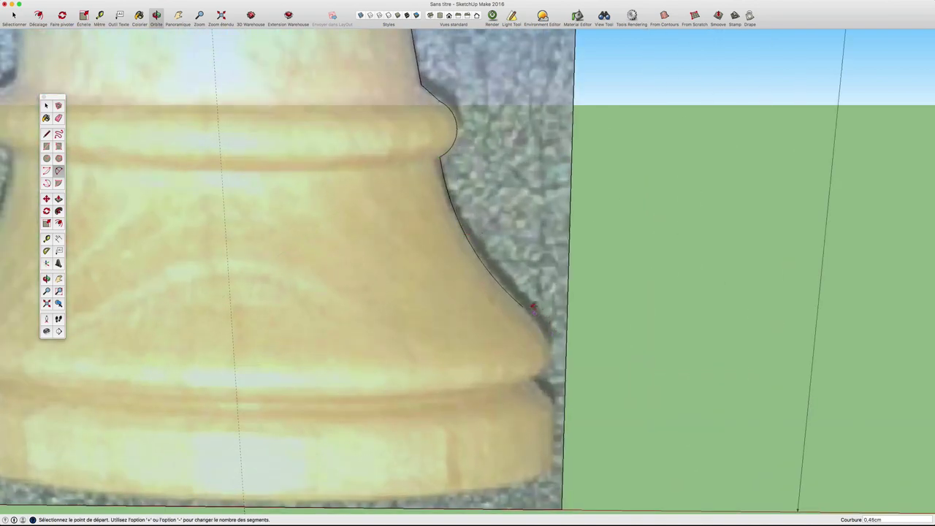
left_click(528, 302)
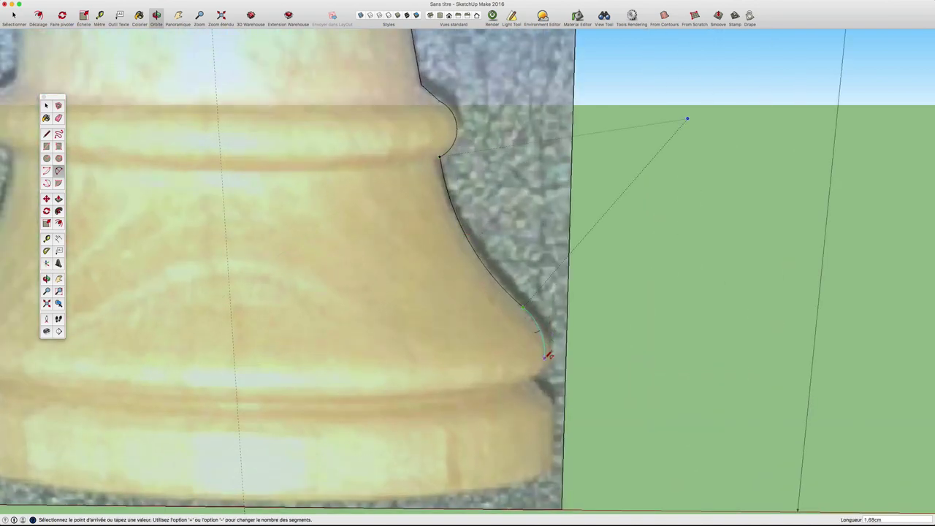
left_click(549, 359)
left_click(481, 358)
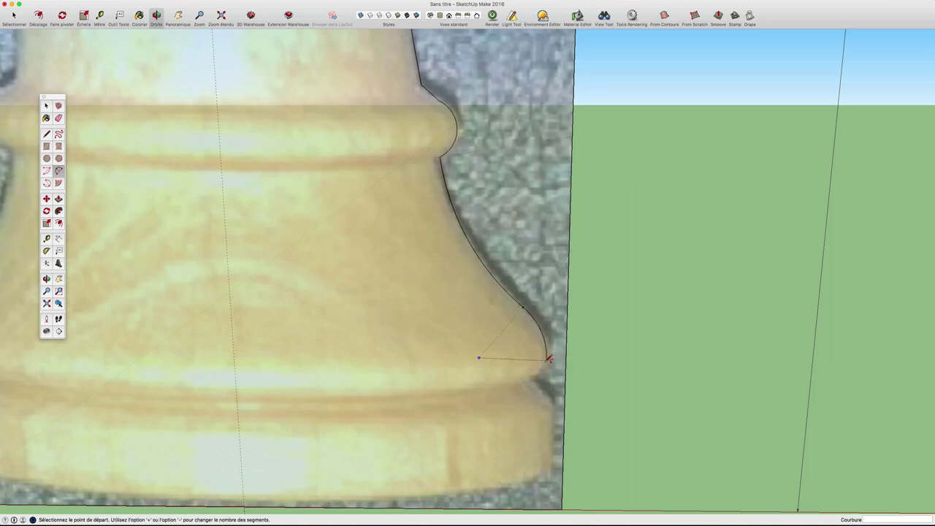
Chain further arcs down the base outline, matching their bulge to the photo
middle_click_drag(547, 359, 568, 163, "shift")
left_click(569, 167)
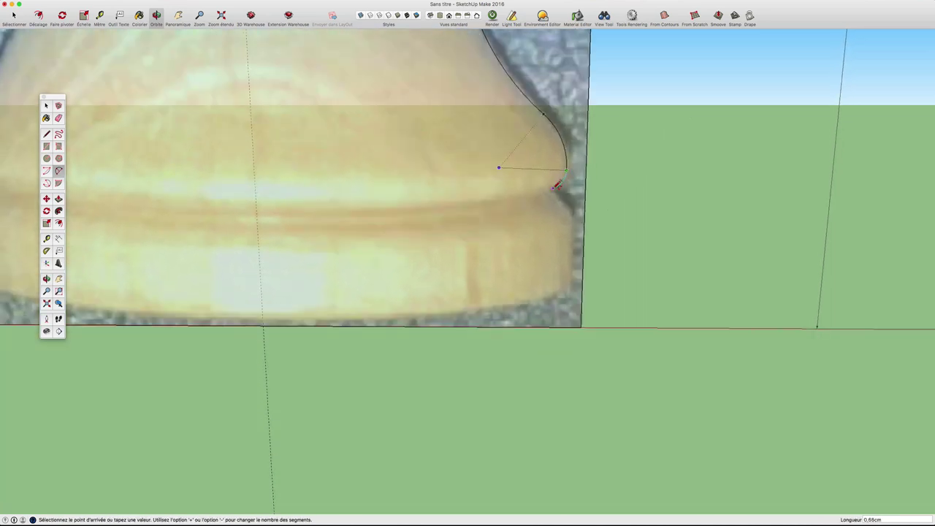
left_click(555, 188)
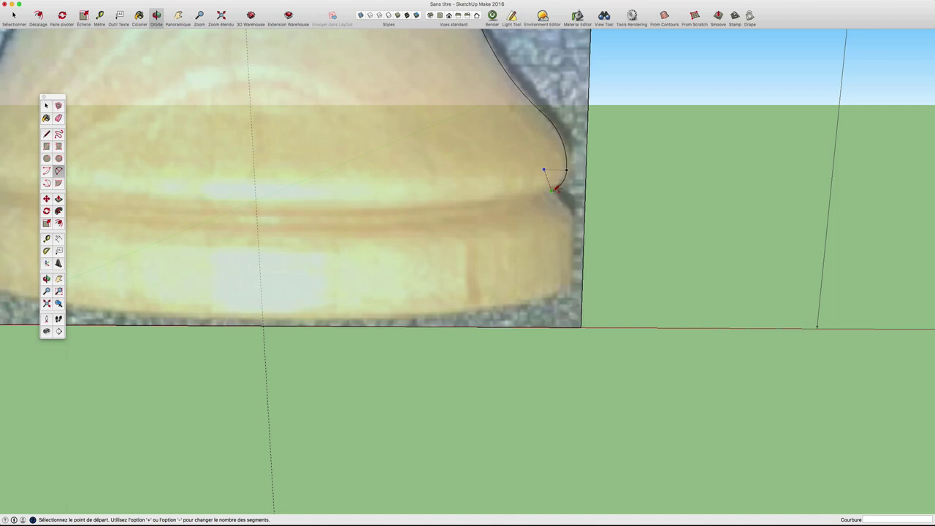
left_click(556, 188)
left_click(575, 207)
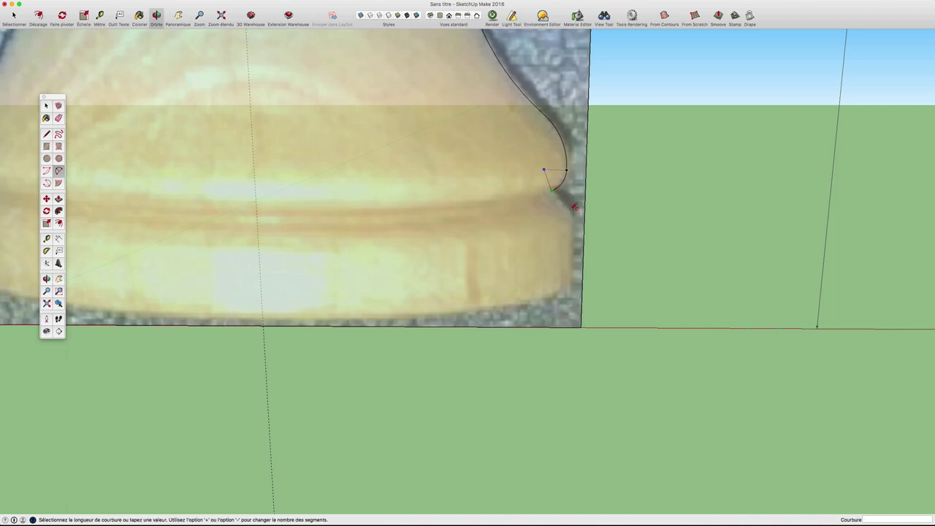
scroll(575, 204, "up", 3)
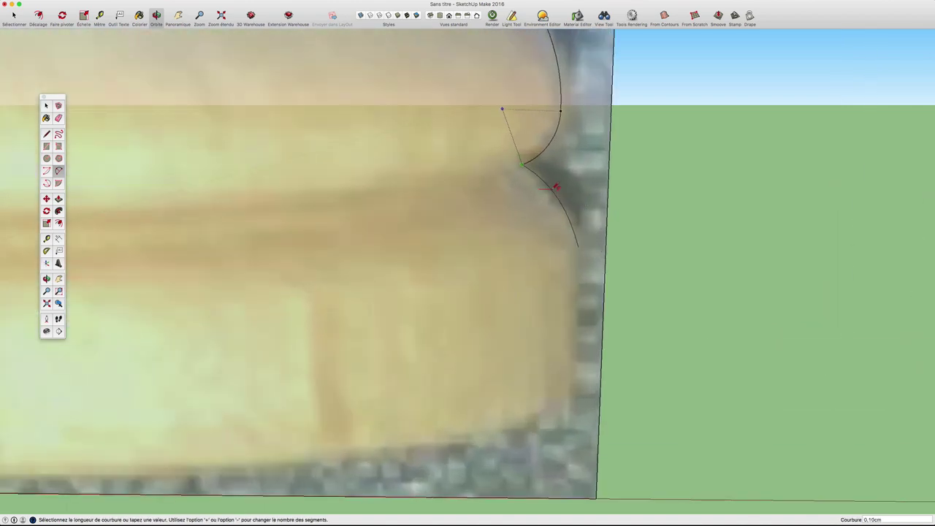
left_click(553, 188)
scroll(551, 190, "down", 3)
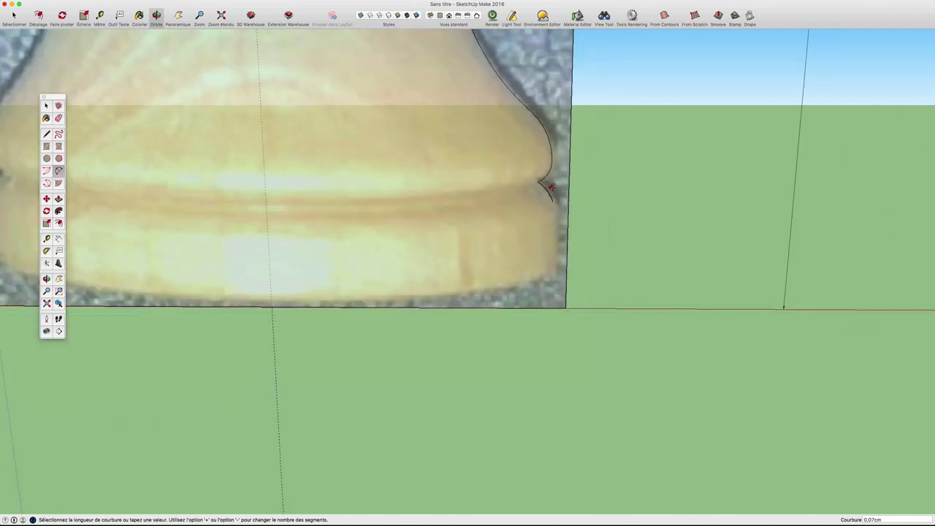
scroll(548, 191, "down", 3)
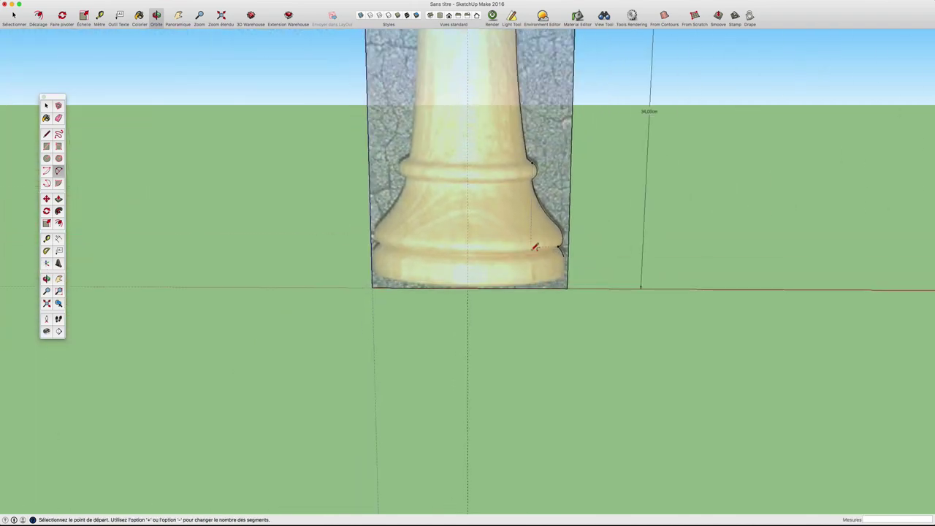
key("t")
scroll(523, 272, "up", 3)
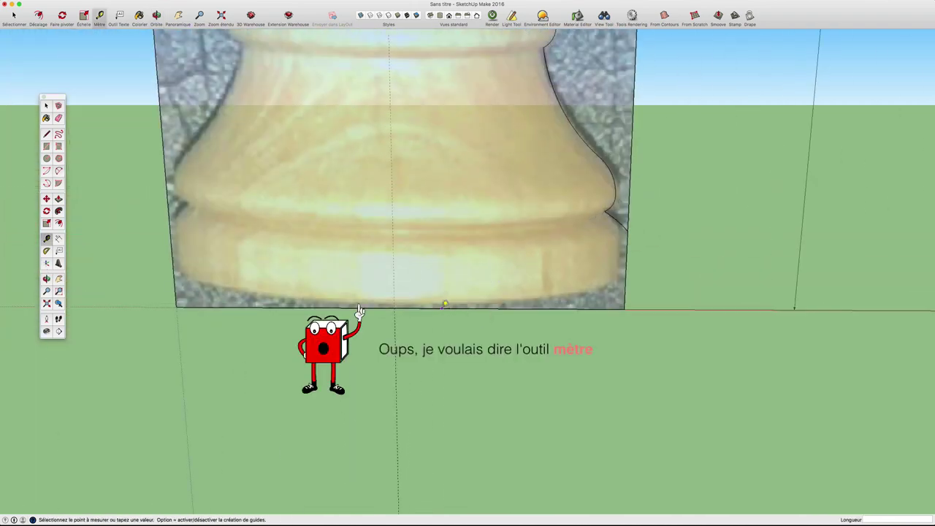
Place a tape-measure guide along the bottom of the rook's base
left_click(445, 304)
scroll(441, 296, "up", 2)
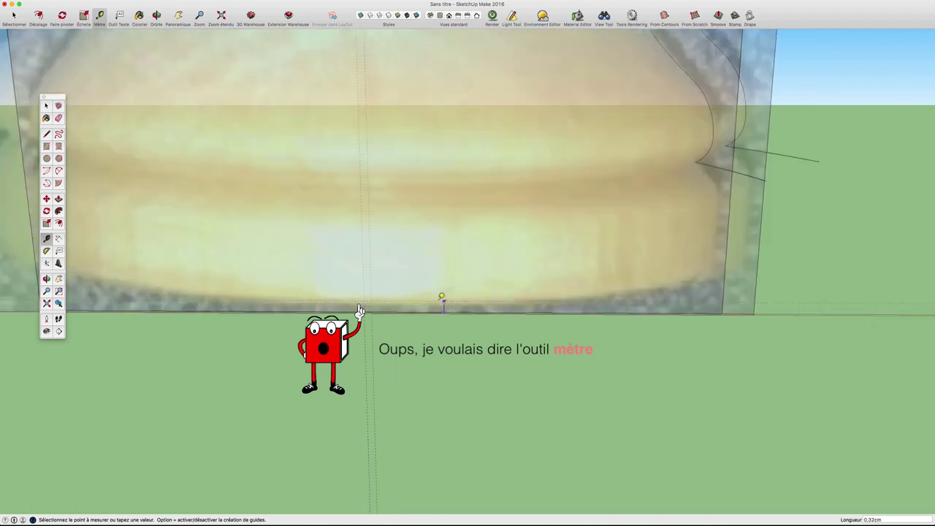
left_click(442, 304)
scroll(442, 304, "down", 2)
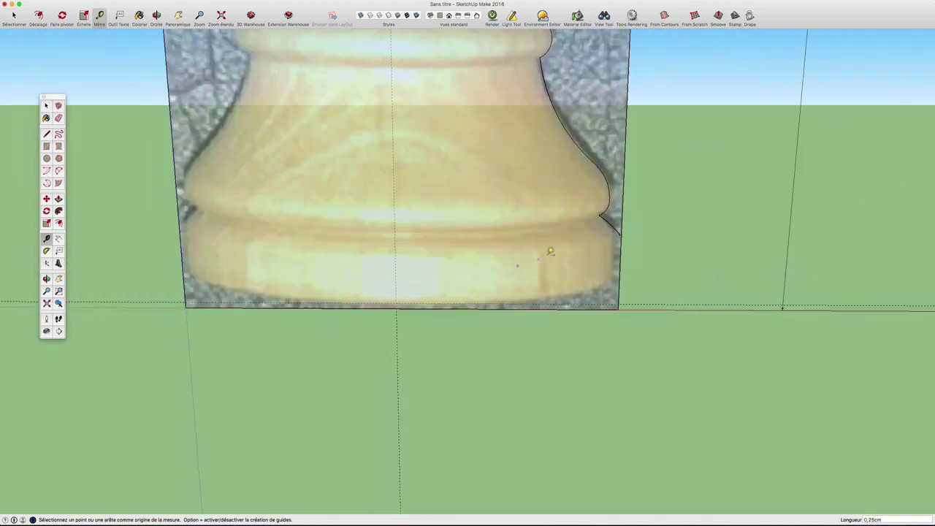
scroll(622, 234, "up", 1)
scroll(622, 233, "up", 1)
Draw an edge from the base notch down to the bottom guide
key("l")
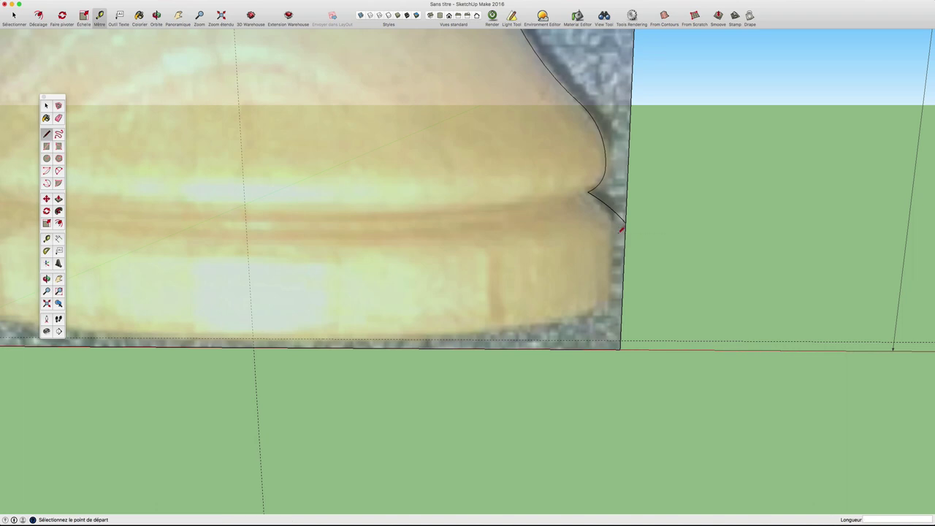
left_click(609, 208)
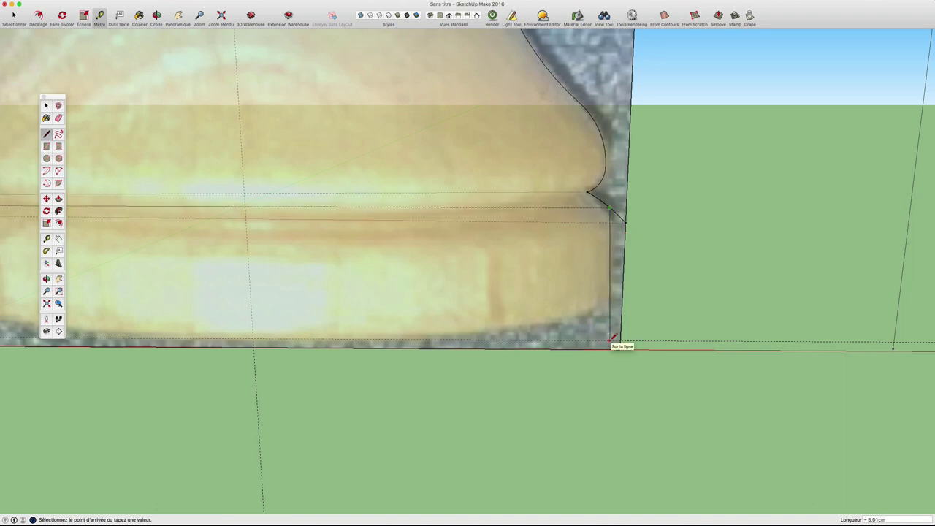
left_click(613, 340)
mouse_move(612, 340)
middle_mouse_down()
mouse_move(541, 356)
mouse_move(513, 391)
middle_mouse_up()
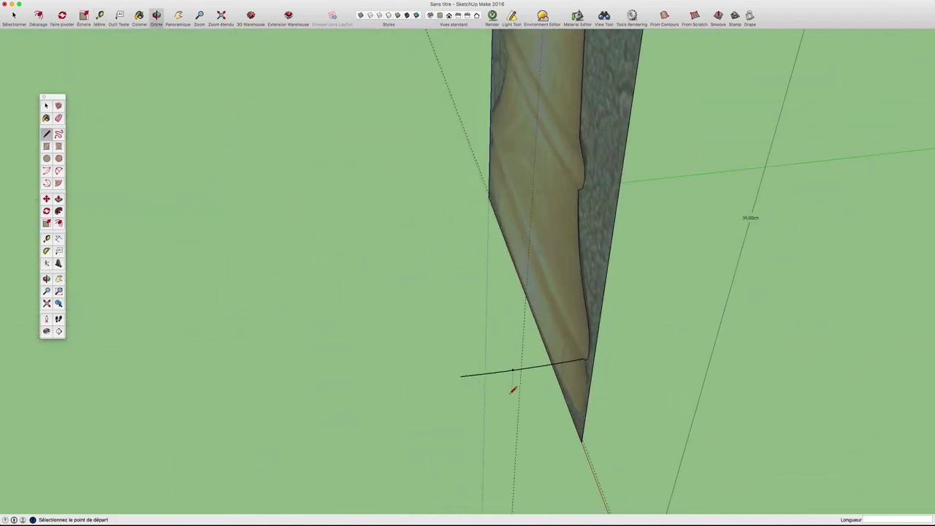
mouse_move(493, 380)
middle_mouse_down()
mouse_move(665, 339)
mouse_move(644, 299)
middle_mouse_up()
Draw an arc from the notch following the base's lower curve
key("e")
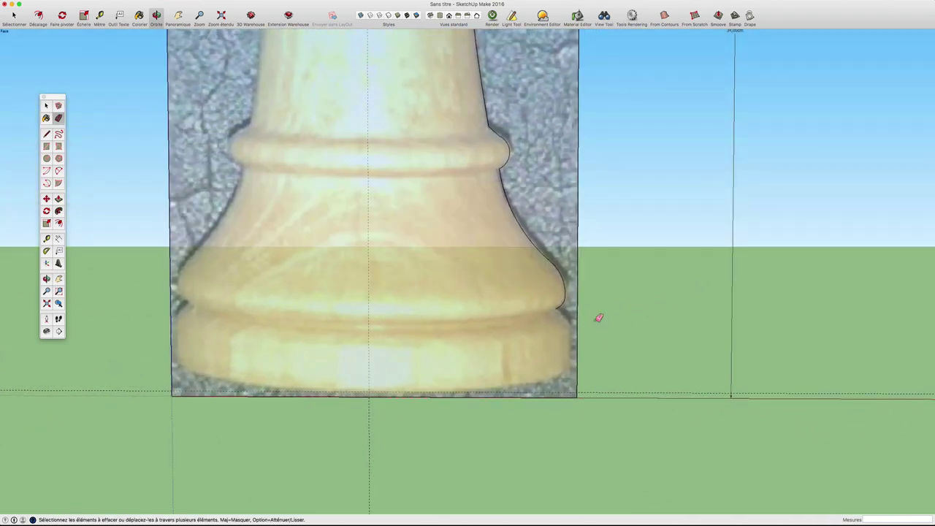
scroll(520, 353, "up", 3)
scroll(541, 358, "up", 2)
key("l")
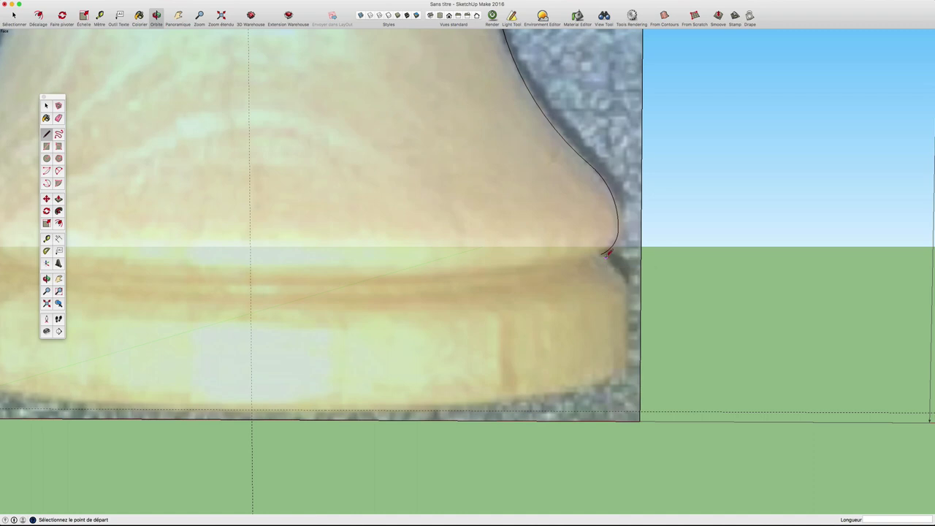
key("a")
left_click(592, 229)
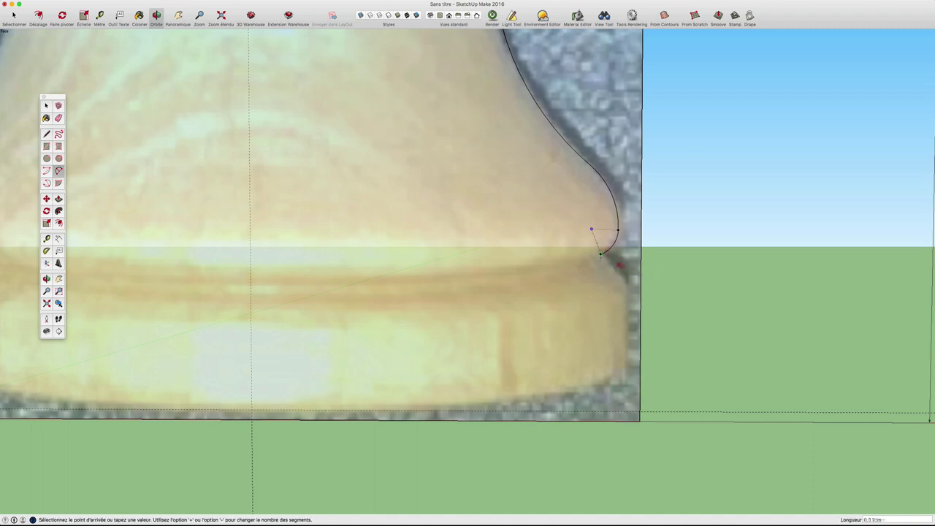
left_click(626, 283)
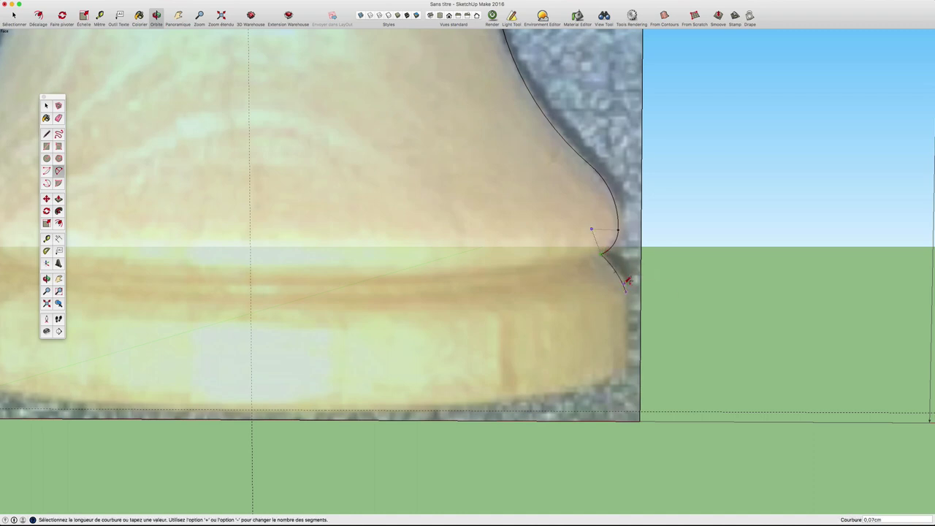
left_click(627, 282)
Draw a vertical edge from the arc's end down to the base's bottom
key("l")
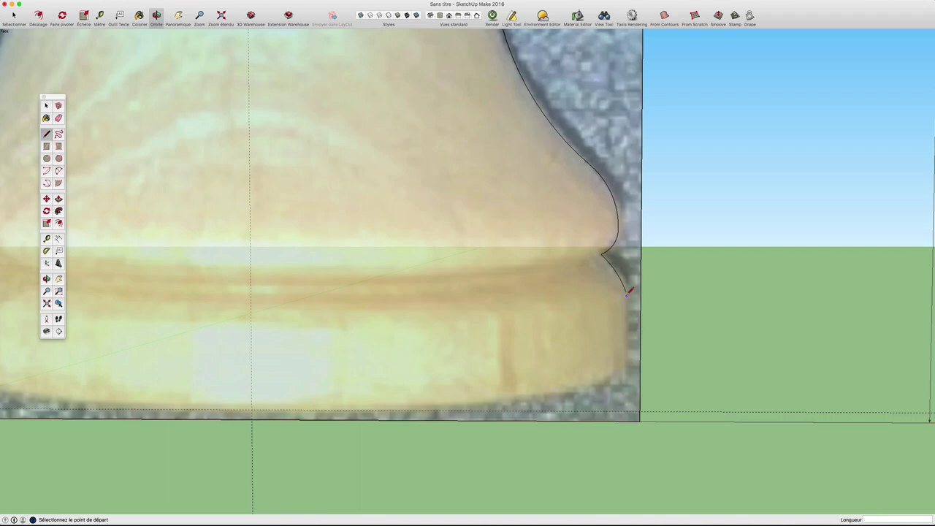
left_click(627, 292)
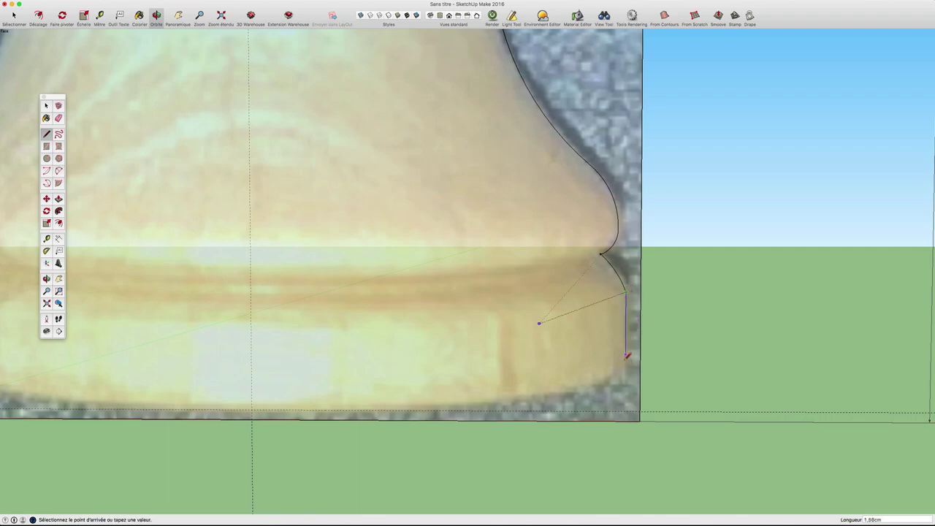
left_click(627, 407)
key("space")
Draw the rook's vertical centre axis from its top down to the base bottom
scroll(588, 389, "down", 5)
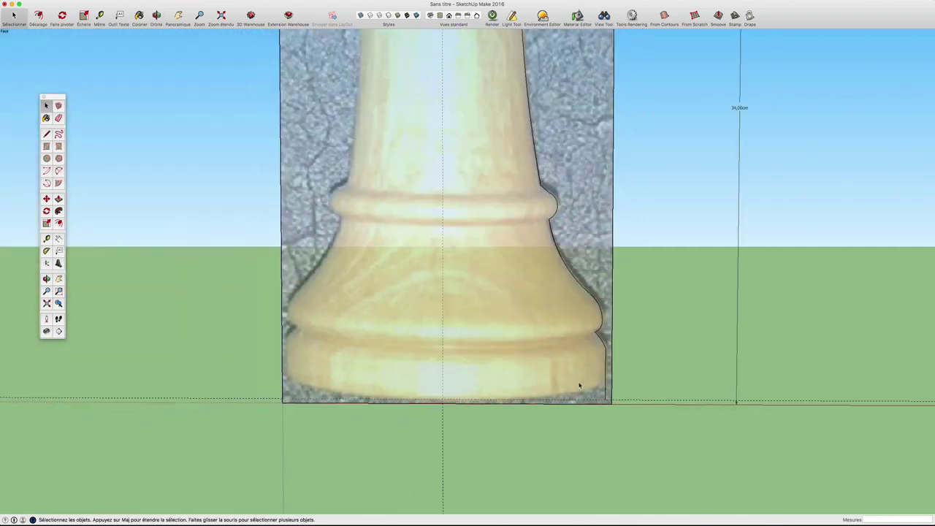
key("l")
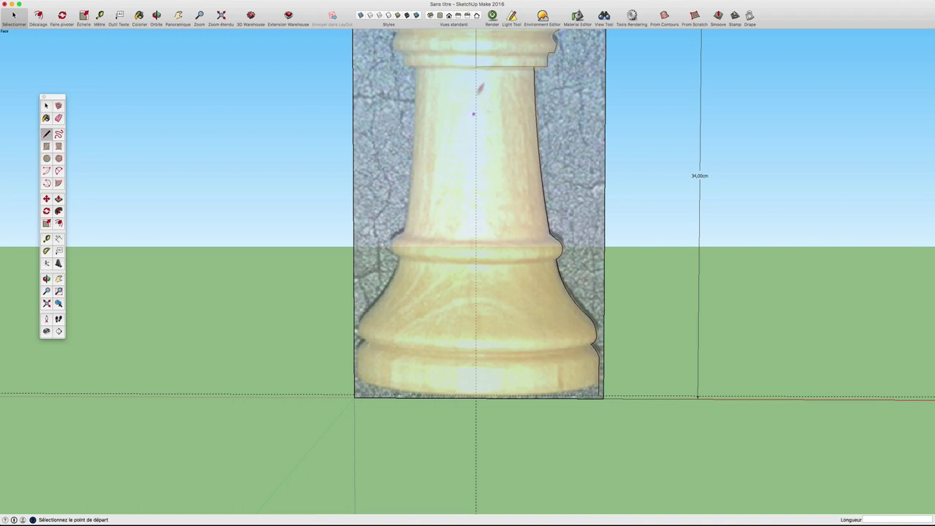
left_click(476, 68)
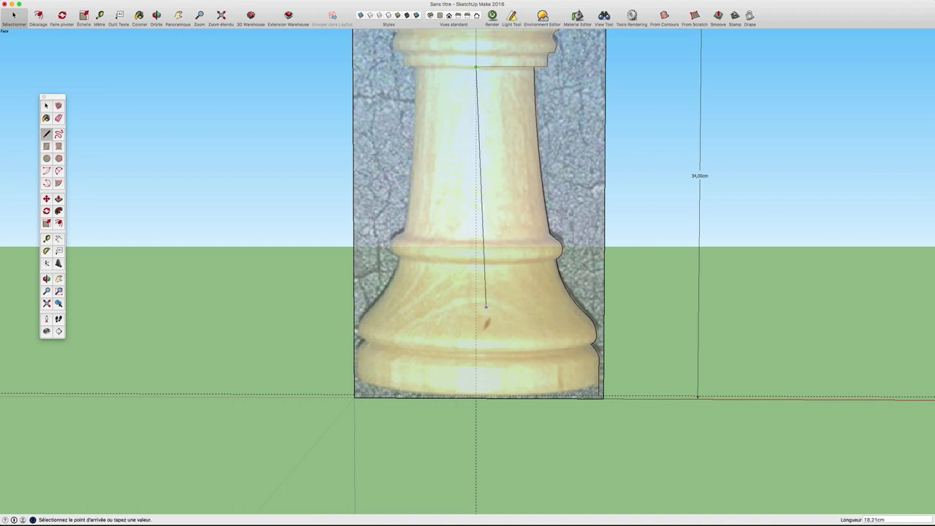
left_click(476, 396)
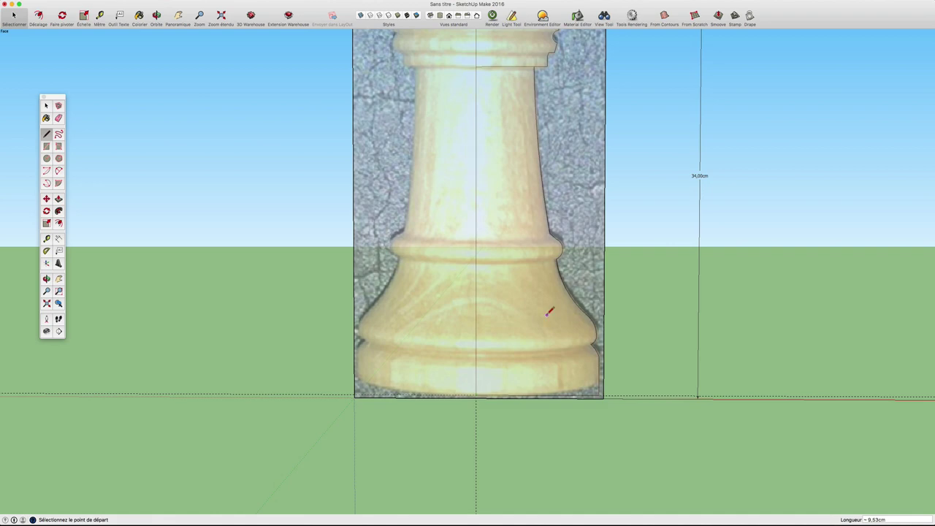
key("space")
Erase the stray horizontal edge near the top and tilt the view
scroll(531, 313, "down", 2)
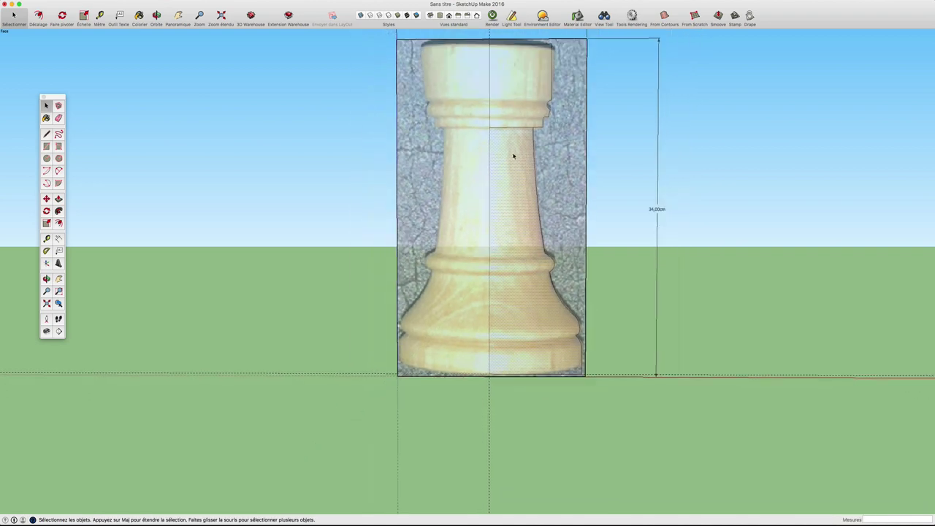
scroll(497, 215, "up", 1)
scroll(494, 223, "up", 2)
scroll(494, 198, "up", 3)
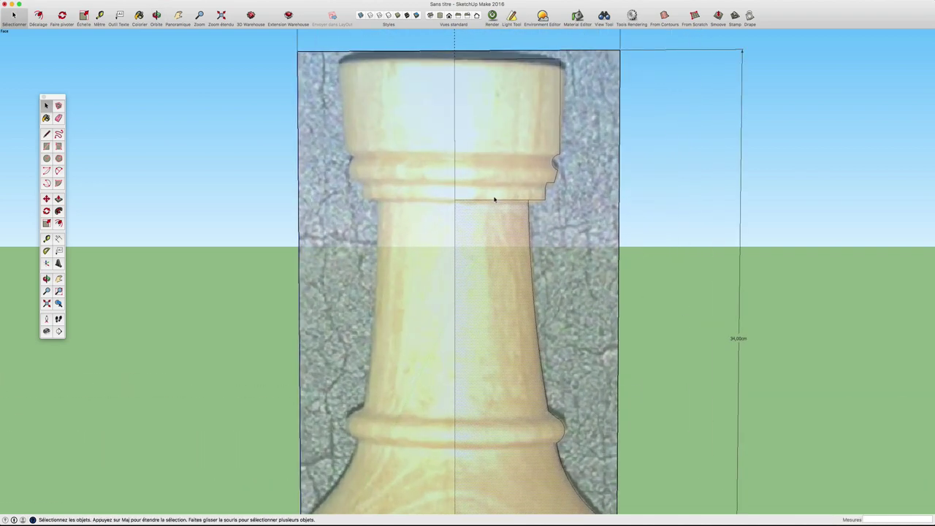
key("e")
left_click(495, 198)
scroll(497, 199, "down", 3)
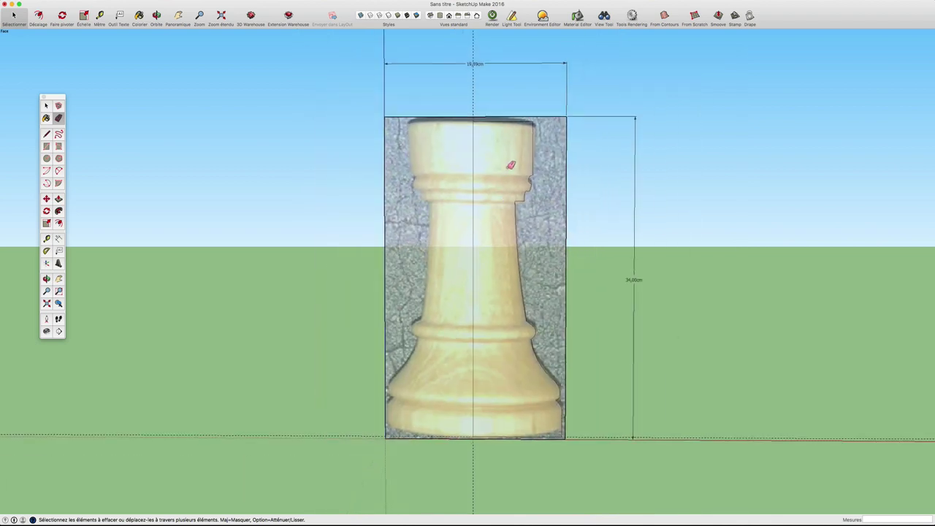
scroll(568, 159, "down", 1)
key("o")
mouse_move(563, 163)
left_mouse_down()
mouse_move(487, 244)
mouse_move(520, 252)
left_mouse_up()
key("space")
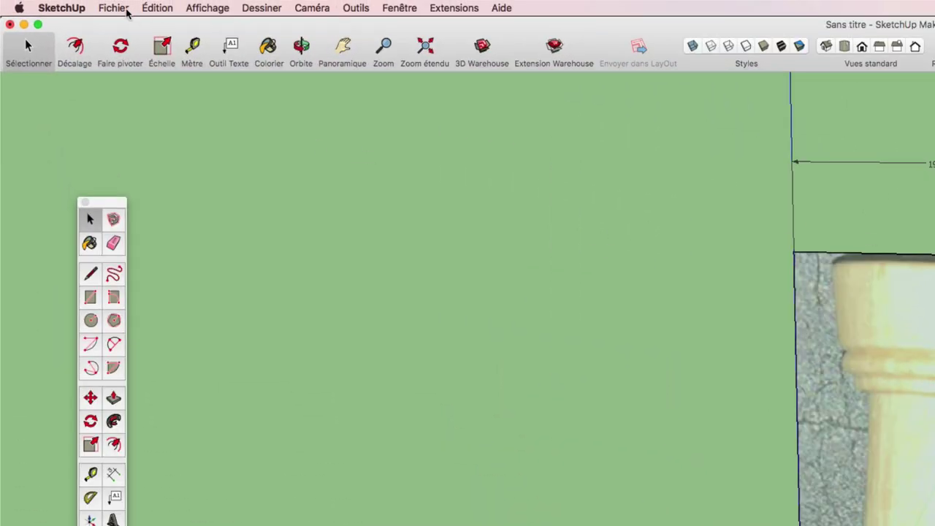
Save the traced model under the file name Tour_Echec_Profil.skp in Lesson47_Tour
left_click(115, 9)
left_click(144, 100)
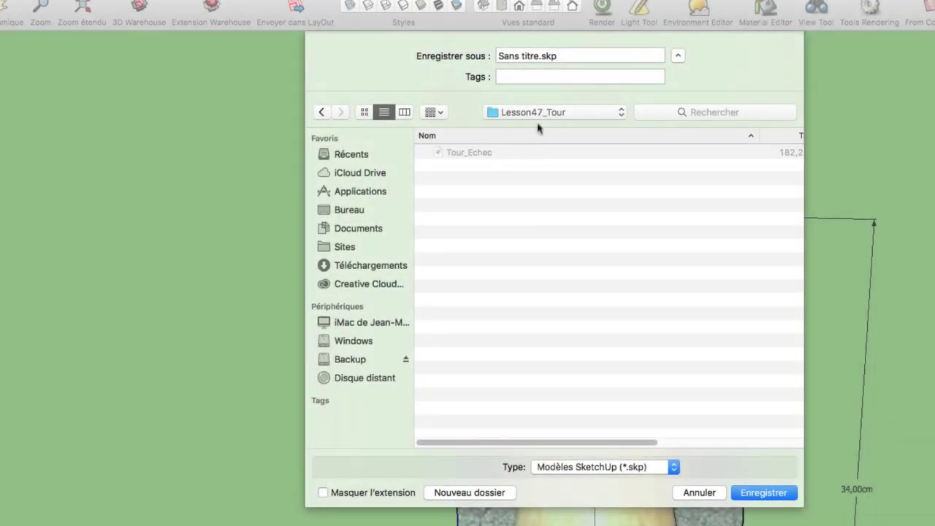
left_click_drag(540, 57, 424, 48)
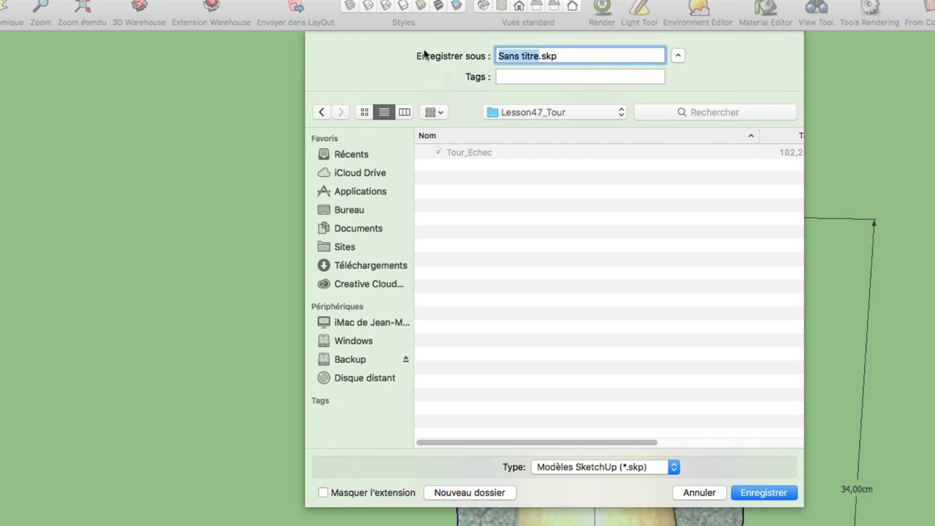
type("Tour")
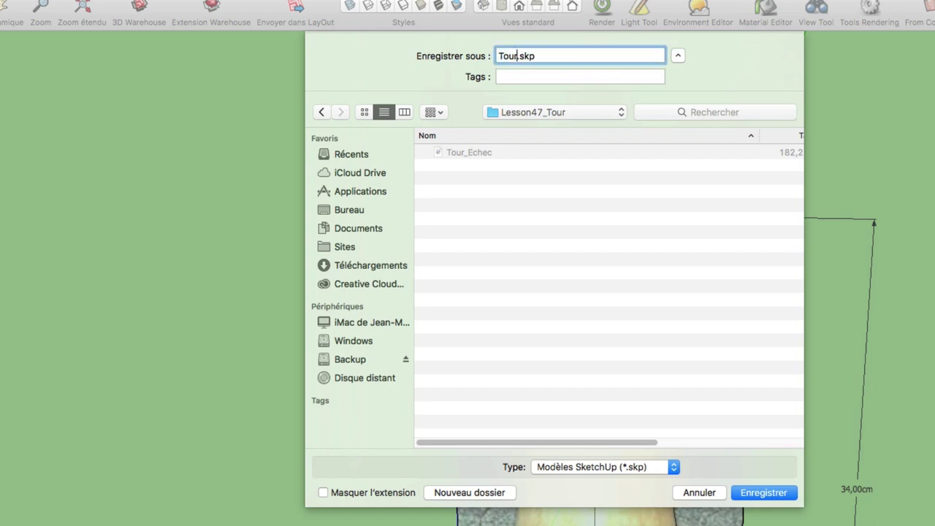
type("_Eche")
type("c")
type("_")
type("Prot")
type("fil")
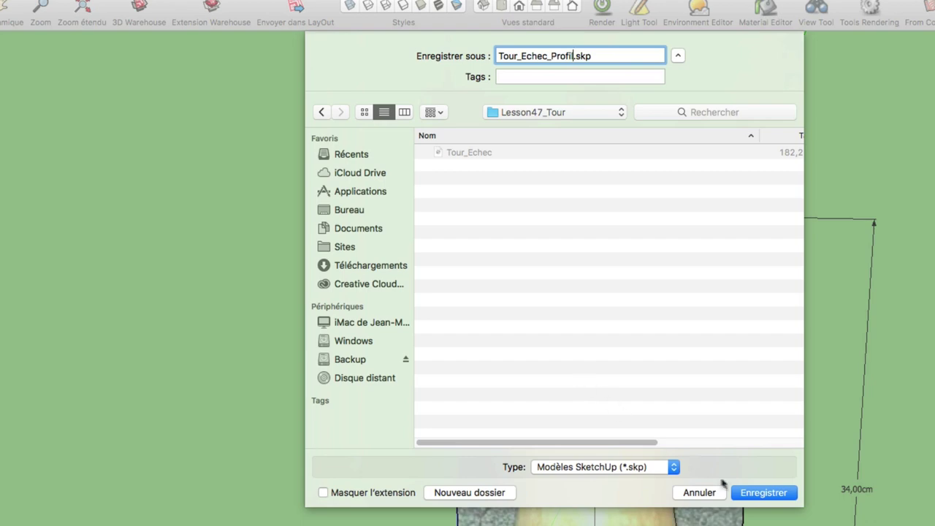
left_click(758, 494)
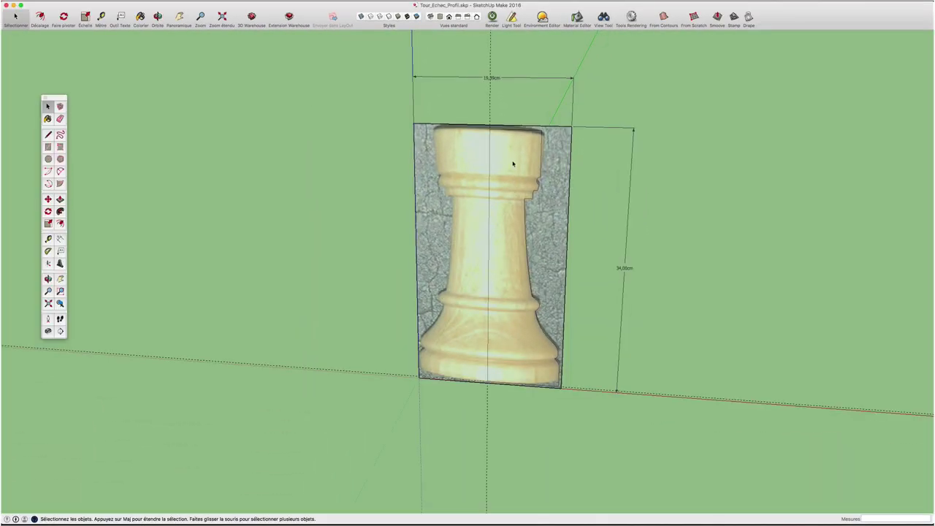
Erase the 15,39cm and 34,00cm dimensions and the guide line, and delete the reference photo
key("e")
left_click(573, 79)
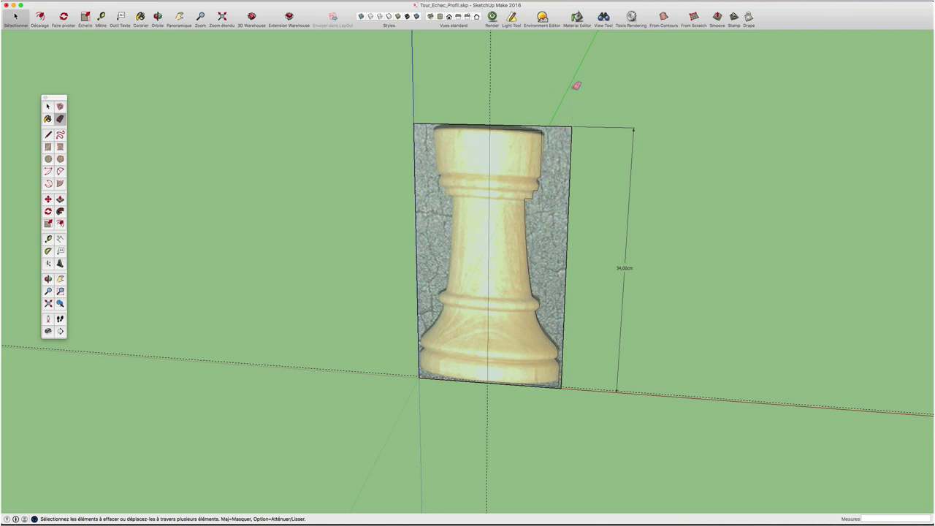
left_click(491, 70)
left_click(634, 133)
key("space")
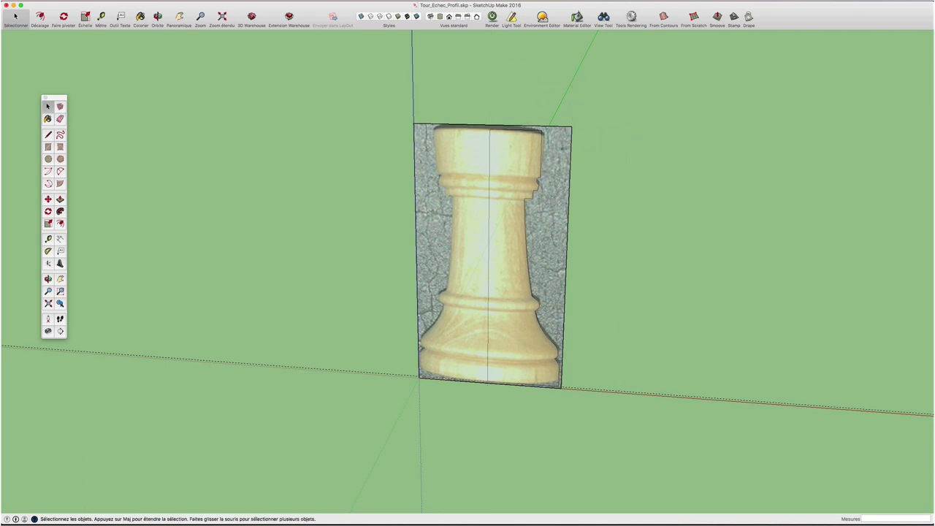
key("Delete")
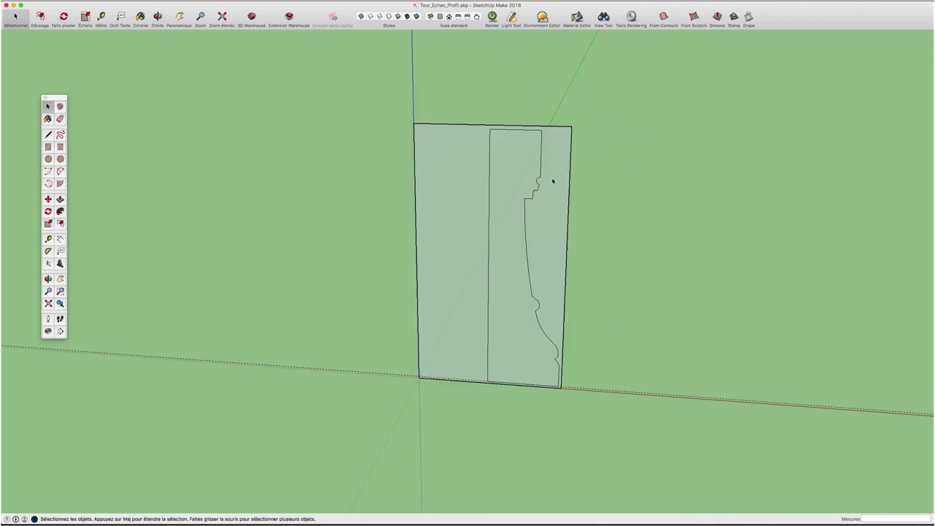
Erase the outer rectangle's top, right, bottom and left edges around the rook profile
key("e")
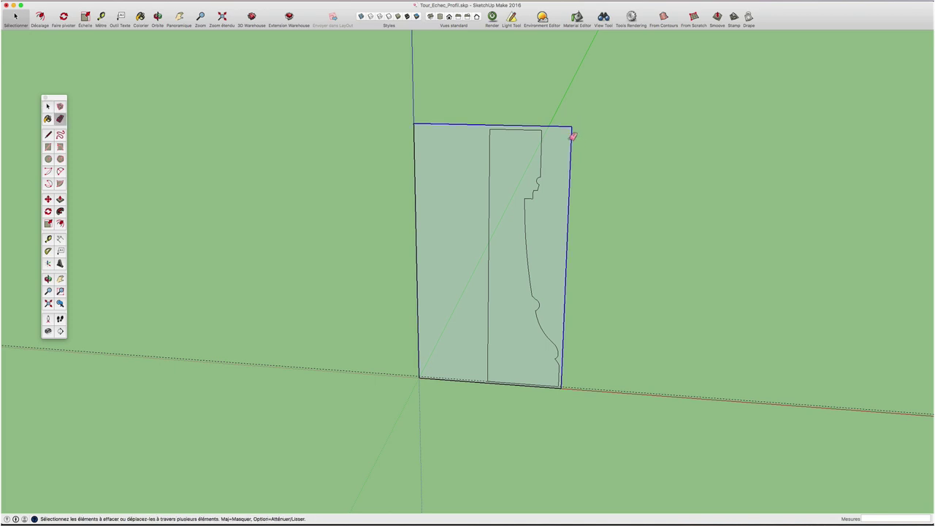
left_click_drag(575, 119, 573, 136)
left_click_drag(439, 372, 439, 394)
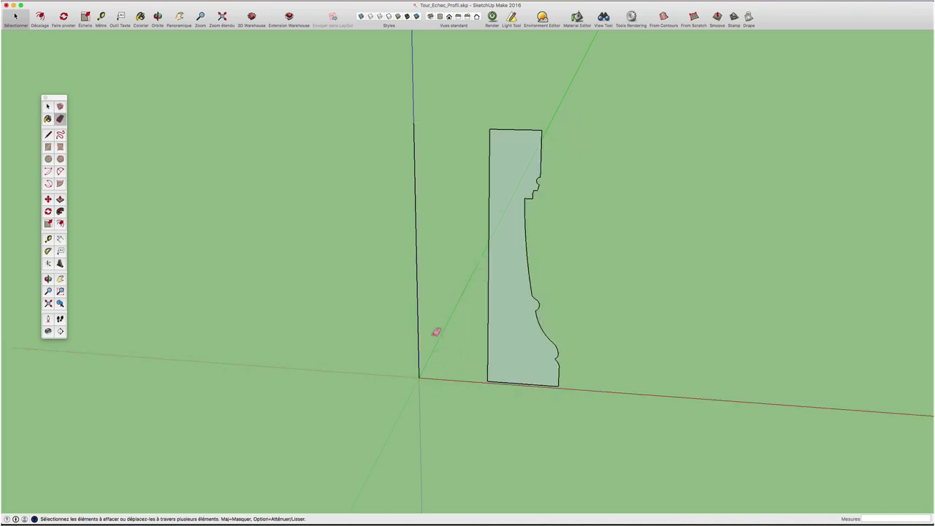
middle_click_drag(468, 361, 482, 386)
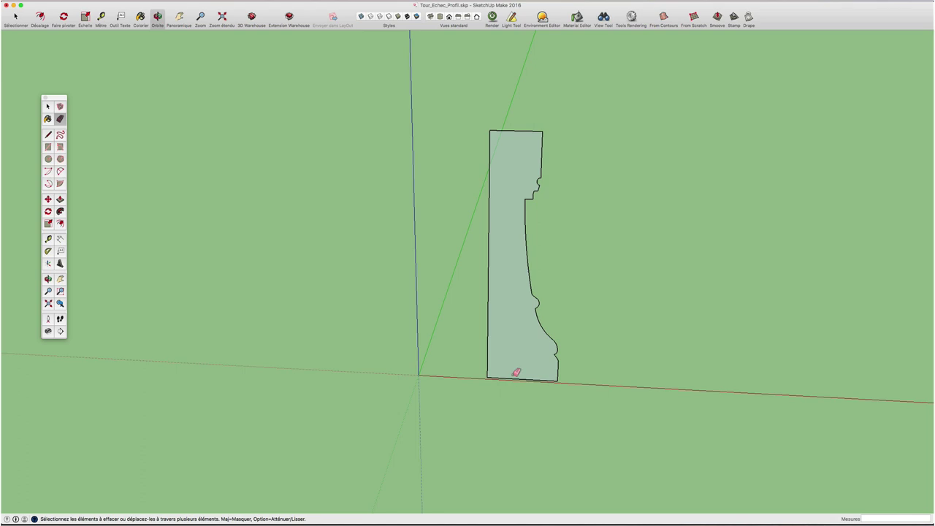
Draw a flat circle centred at the profile's bottom-left corner, extending past its base
key("c")
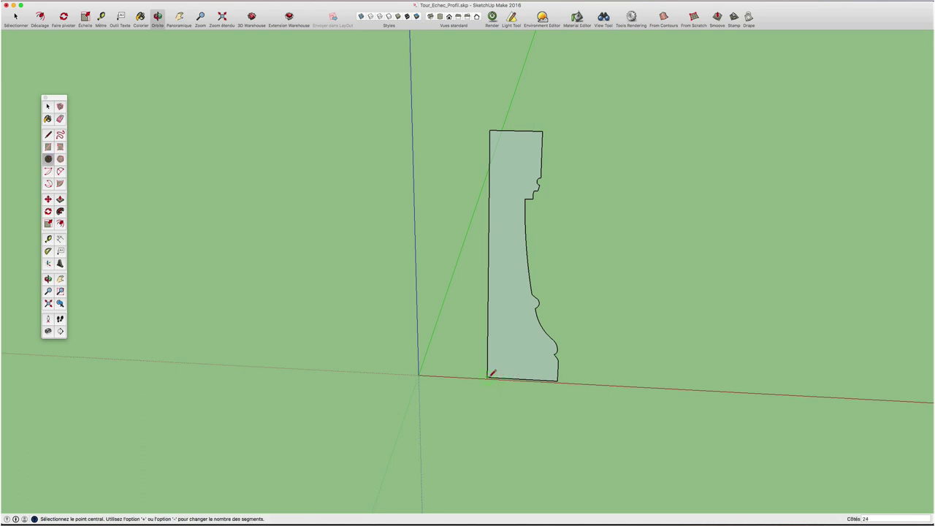
left_click(489, 378)
key("Up")
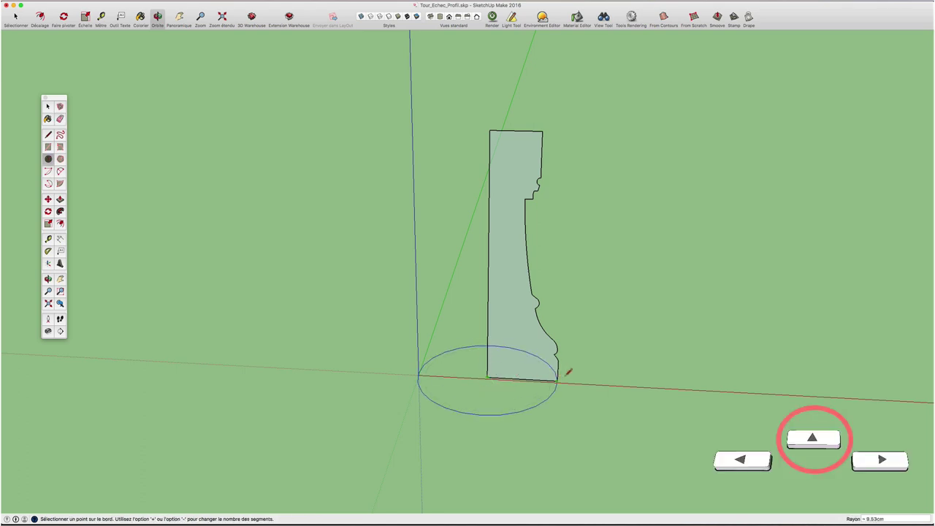
left_click(583, 371)
key("space")
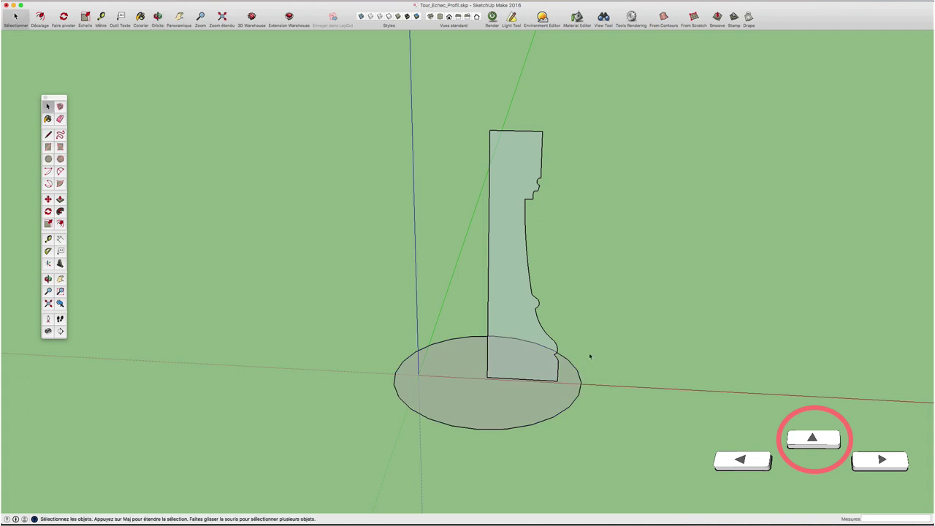
mouse_move(591, 356)
middle_mouse_down()
mouse_move(564, 366)
mouse_move(586, 382)
mouse_move(539, 401)
middle_mouse_up()
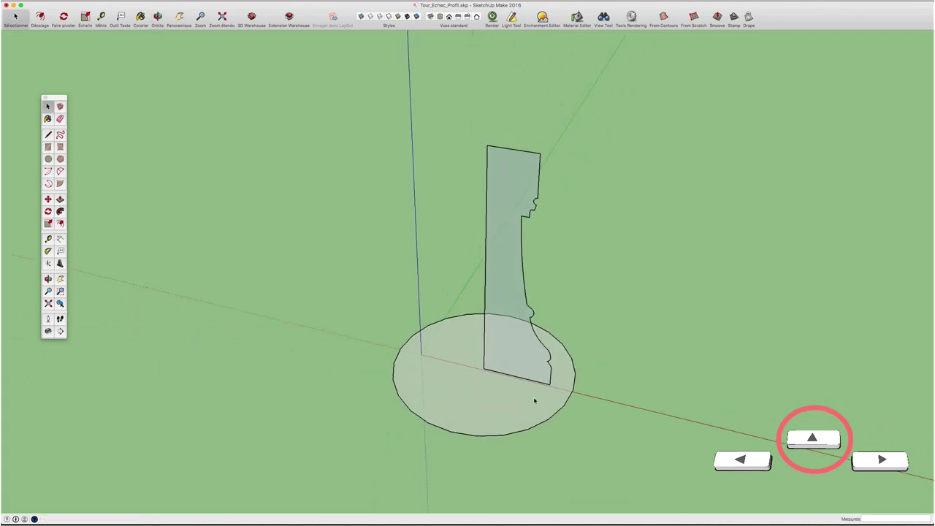
Sweep the profile face around the circle path with Follow Me to create the rook
left_click(468, 392)
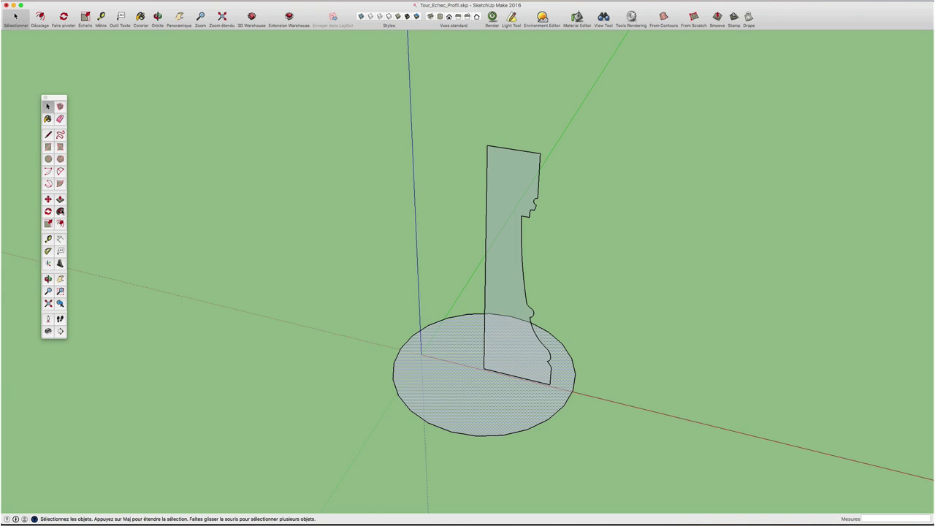
left_click(60, 211)
left_click(510, 319)
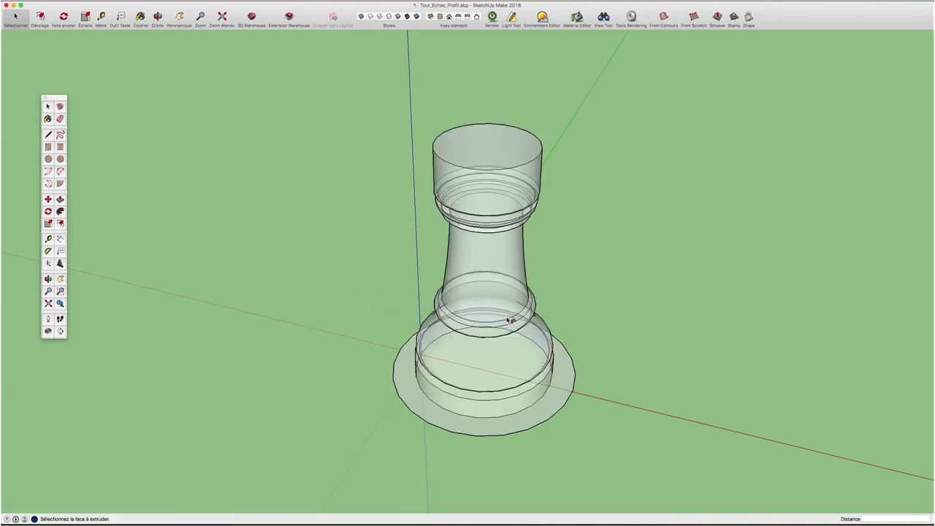
middle_click_drag(510, 320, 637, 267)
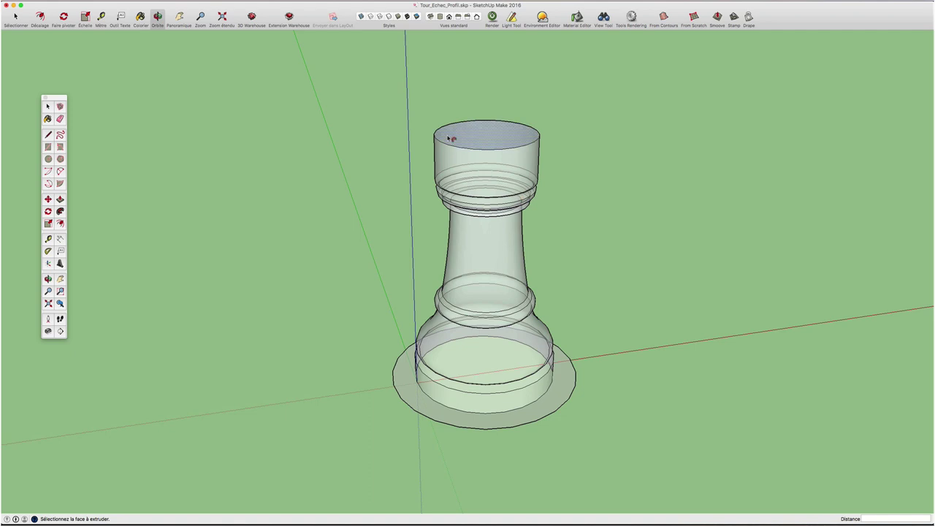
key("space")
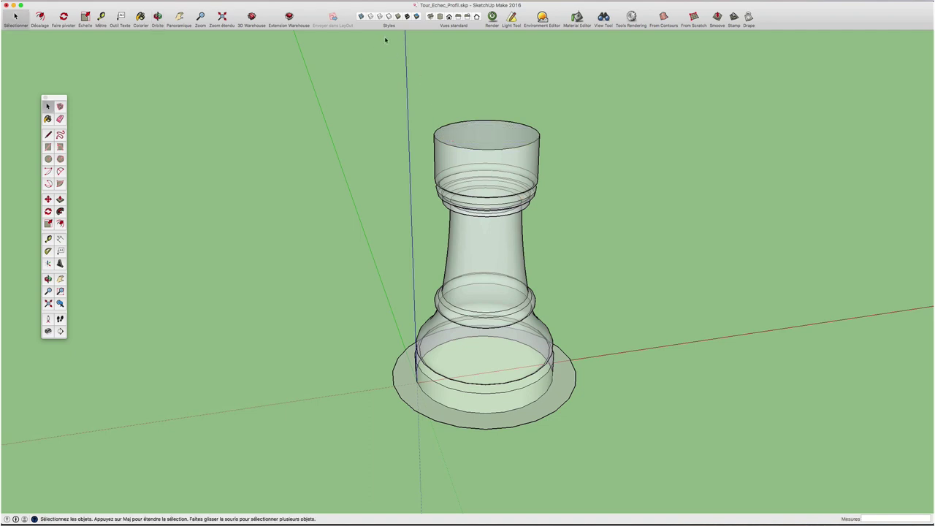
Turn off X-ray display and tilt the view around the rook
left_click(361, 16)
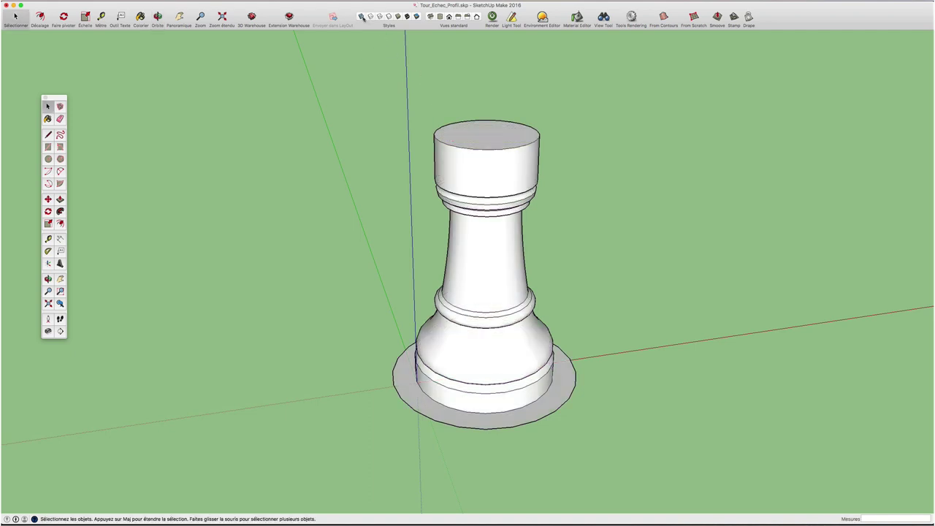
key("o")
mouse_move(525, 91)
left_mouse_down()
mouse_move(502, 157)
mouse_move(516, 98)
mouse_move(491, 420)
mouse_move(497, 111)
mouse_move(486, 236)
mouse_move(489, 142)
left_mouse_up()
key("space")
Inspect the rook's hollow underside with the Eraser, then orbit back to a side view
key("o")
key("e")
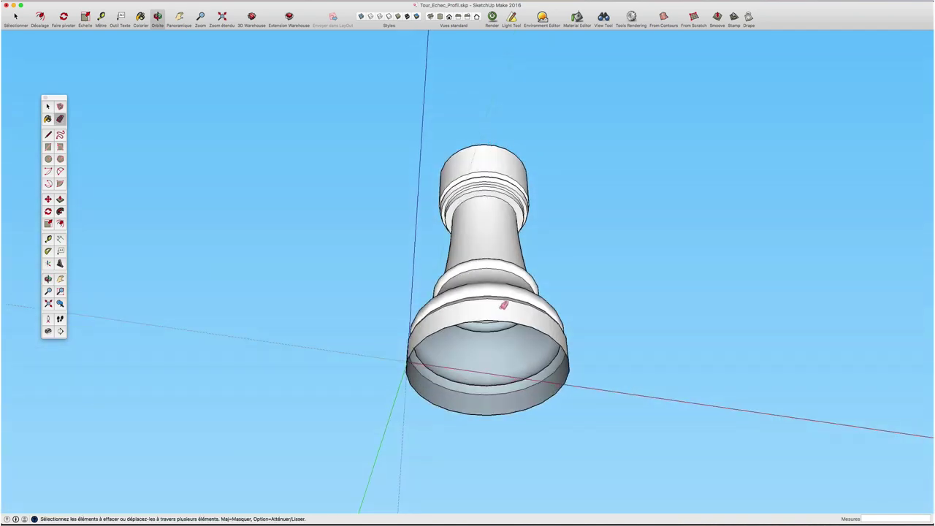
middle_click_drag(504, 305, 507, 217)
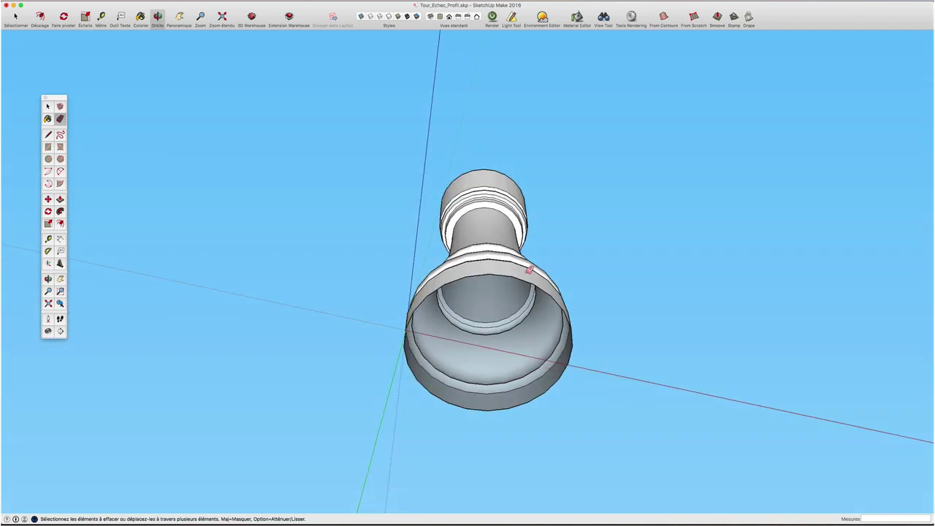
mouse_move(577, 196)
middle_mouse_down()
mouse_move(560, 324)
mouse_move(614, 192)
mouse_move(505, 286)
mouse_move(507, 257)
middle_mouse_up()
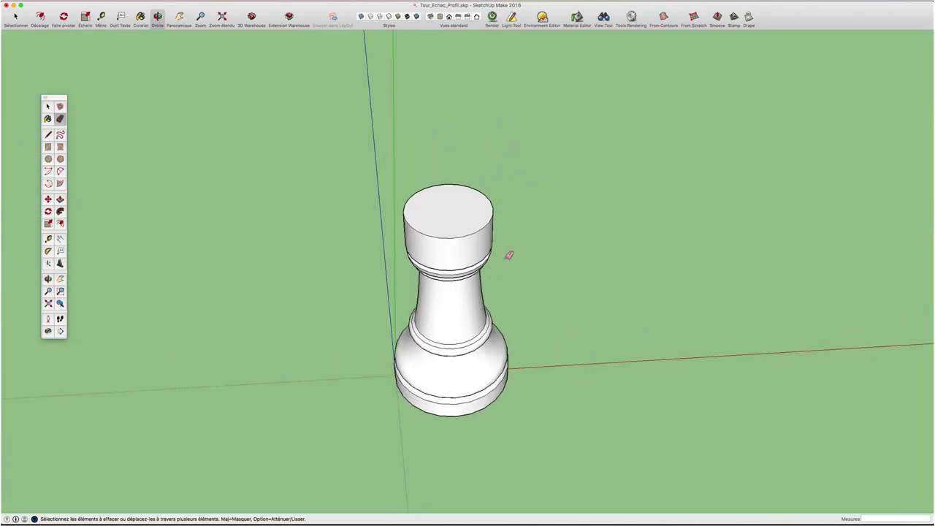
scroll(507, 256, "down", 1)
scroll(488, 227, "up", 3)
key("space")
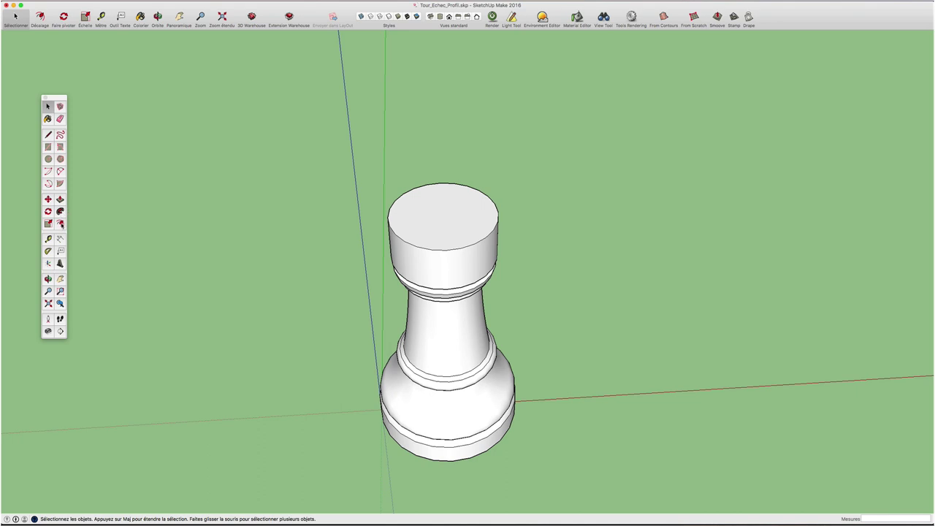
Offset the rook's top face edge inward by 1 cm
left_click(60, 223)
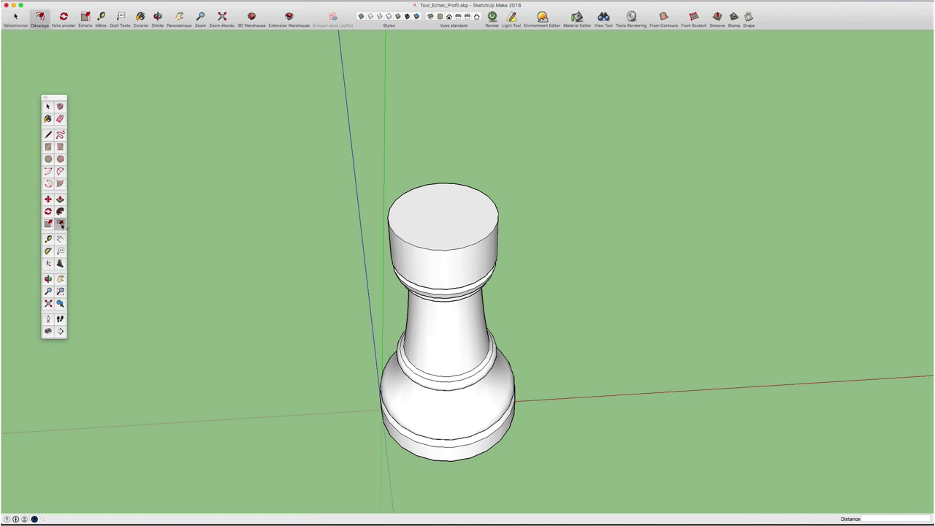
left_click(406, 199)
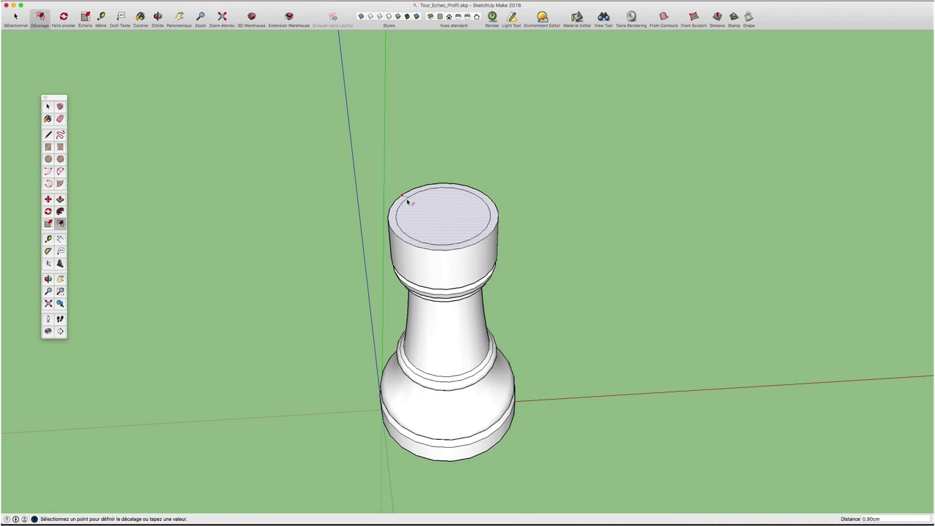
type("1")
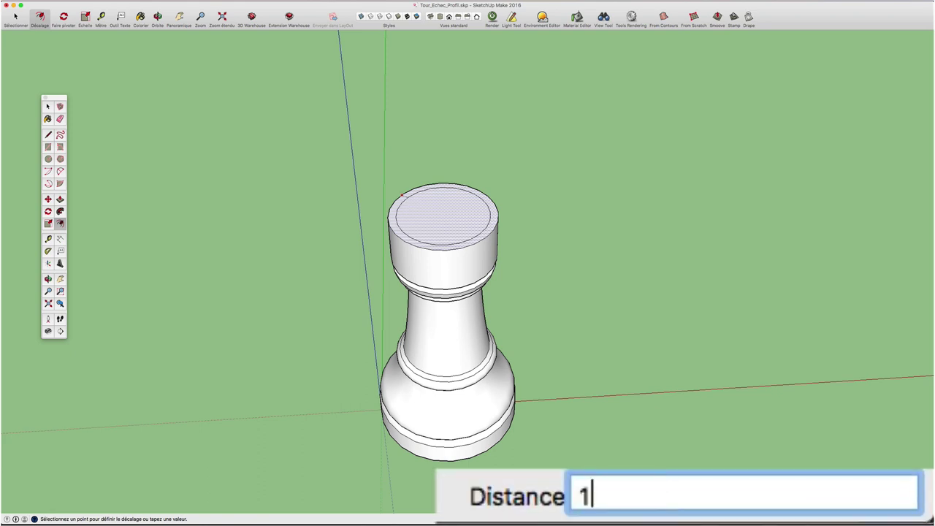
key("Return")
Push the inner top face down 4 cm to hollow the crown
middle_click_drag(525, 275, 497, 243)
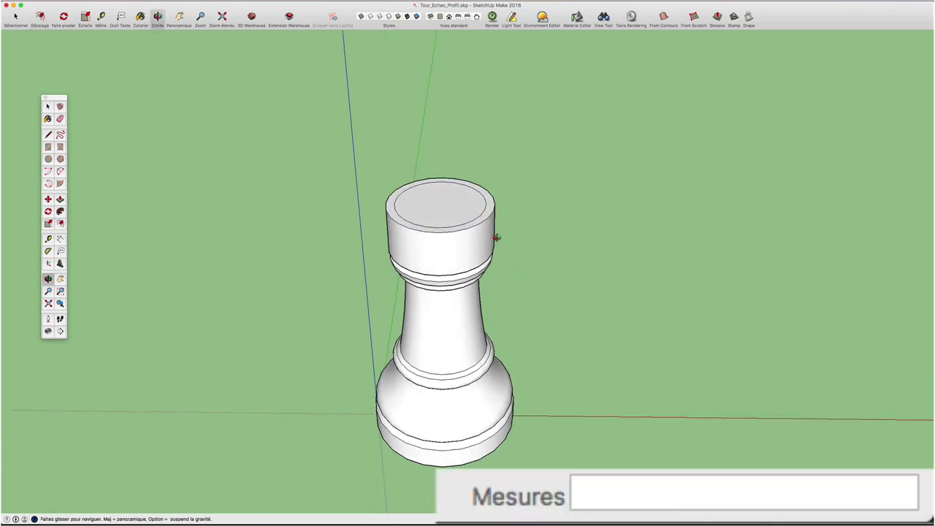
key("p")
left_click(448, 197)
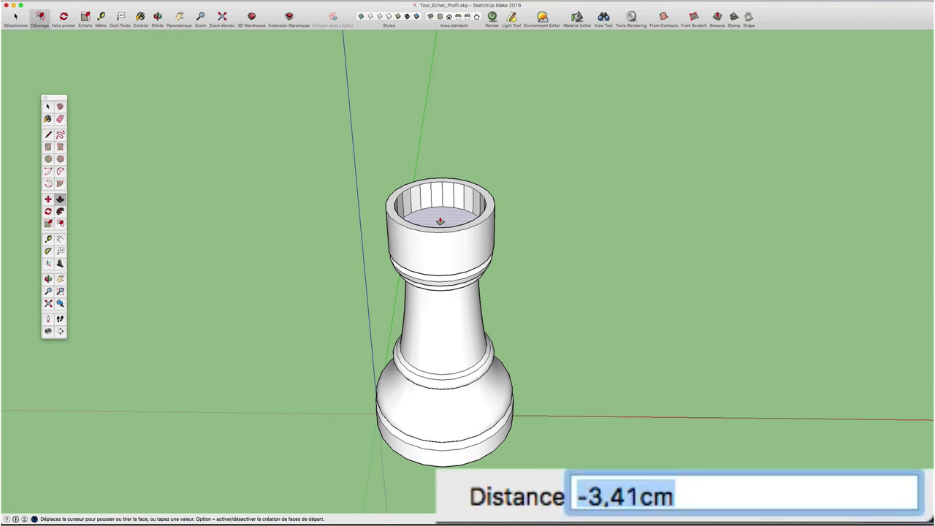
type("4")
key("Return")
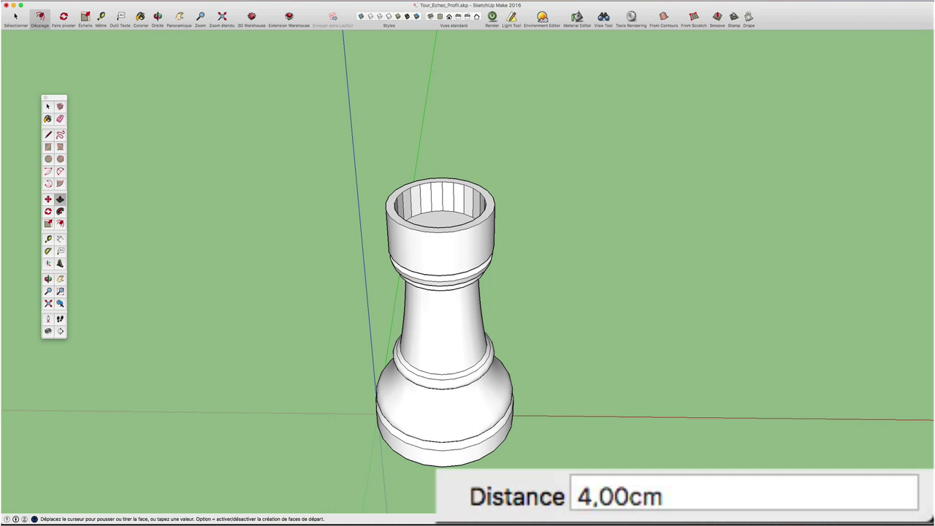
key("space")
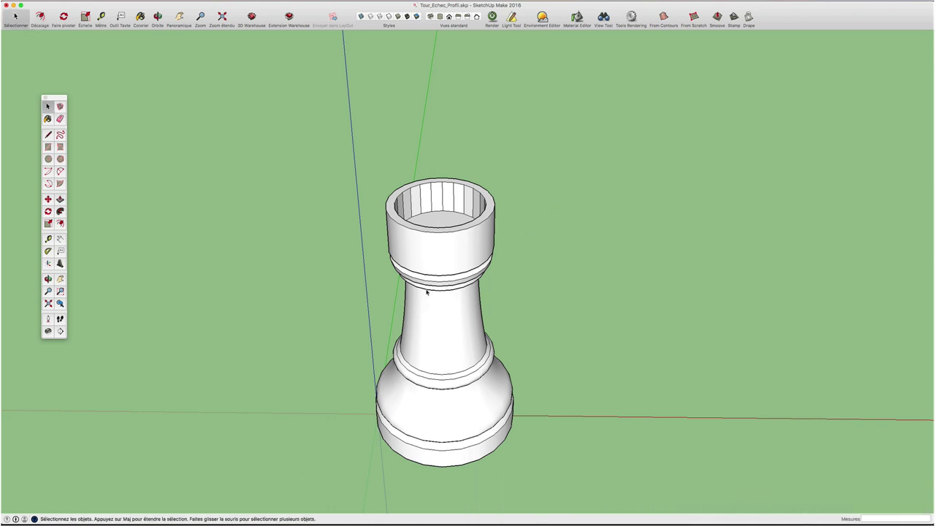
Select the entire rook and make it a group
triple_click(437, 287)
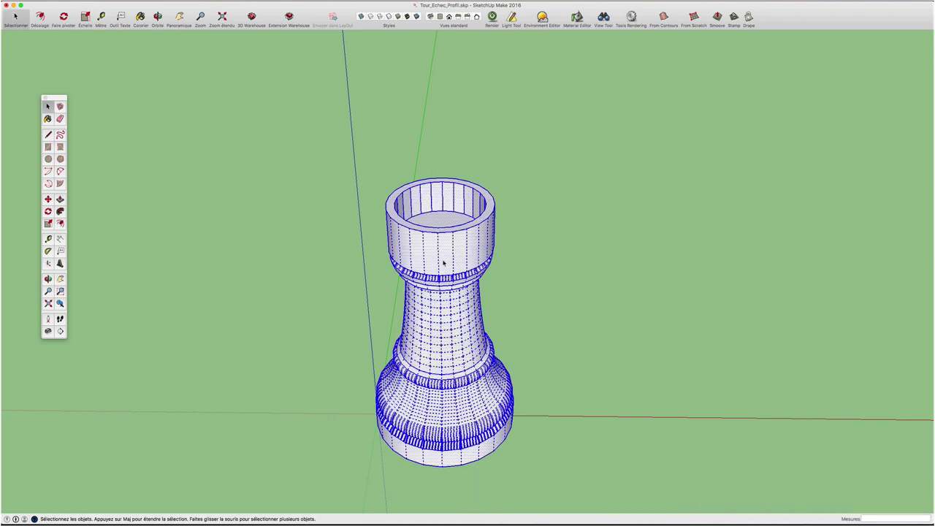
right_click(443, 262)
left_click(470, 317)
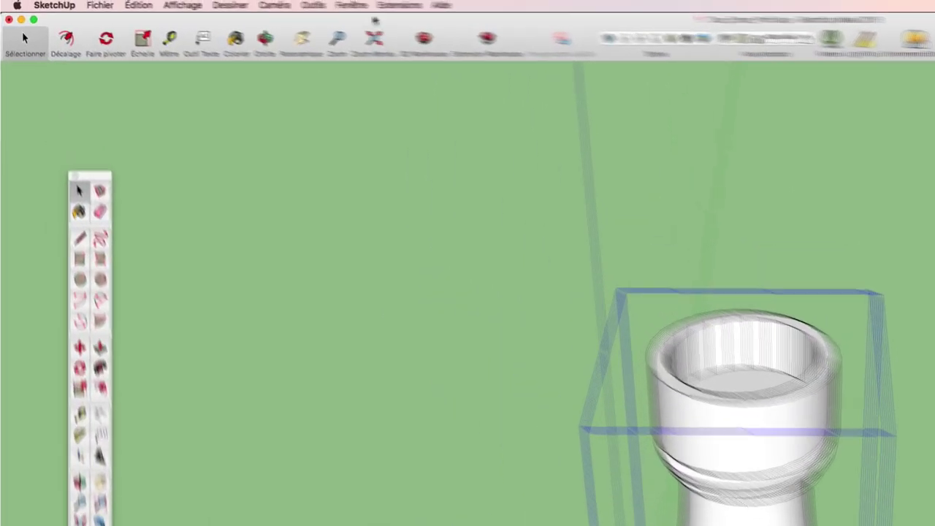
Smooth the rook's edges with Adoucir les arêtes at about 38°
left_click(399, 7)
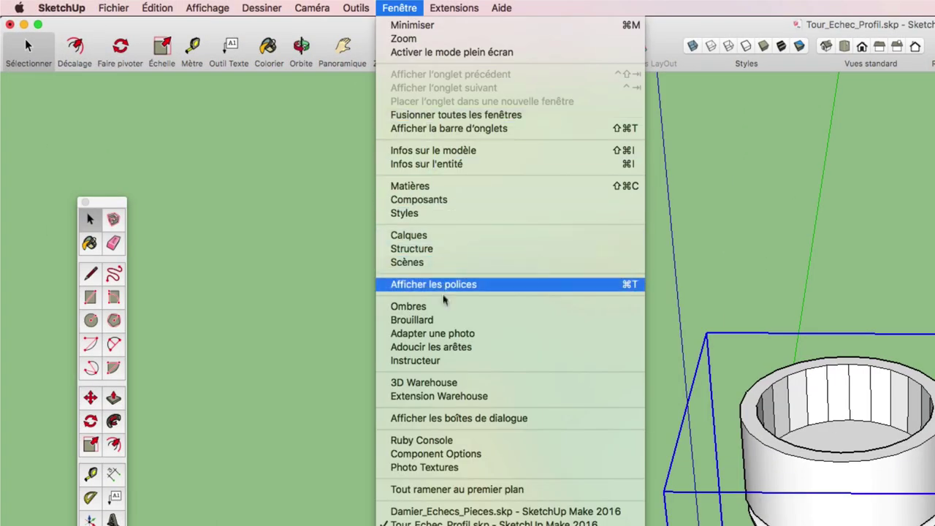
left_click(431, 347)
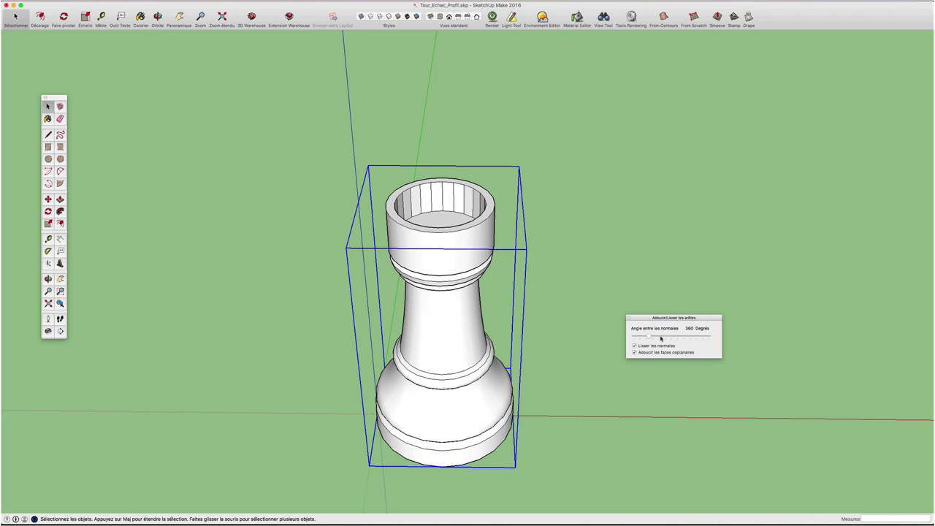
left_click_drag(650, 336, 652, 337)
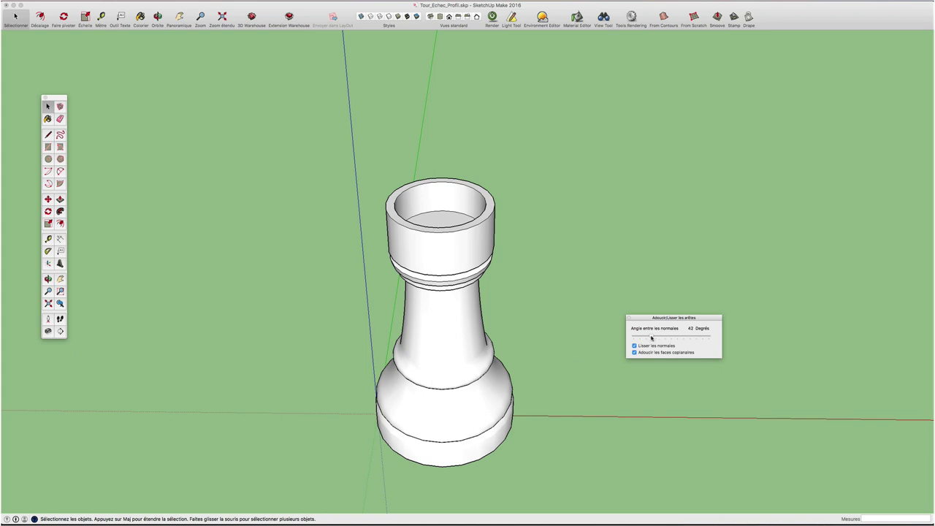
left_click_drag(651, 336, 650, 338)
middle_click_drag(476, 293, 488, 260)
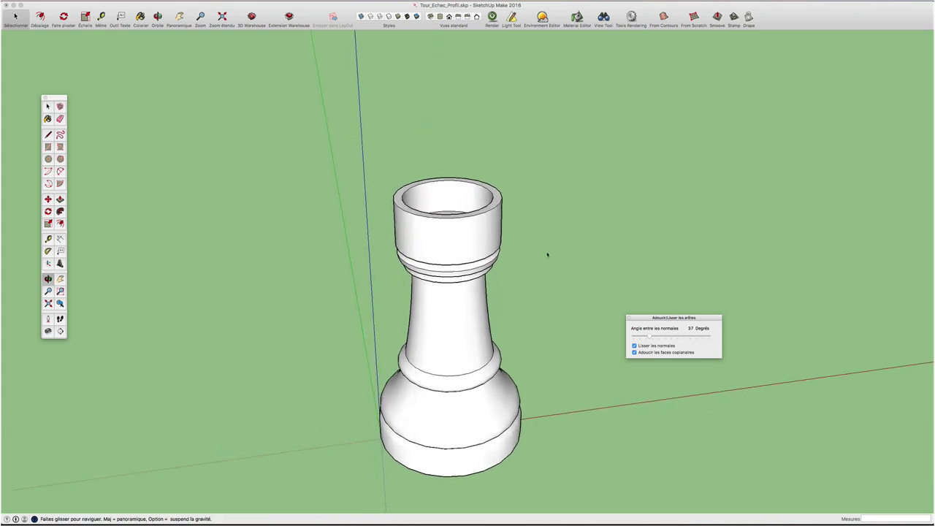
left_click(629, 318)
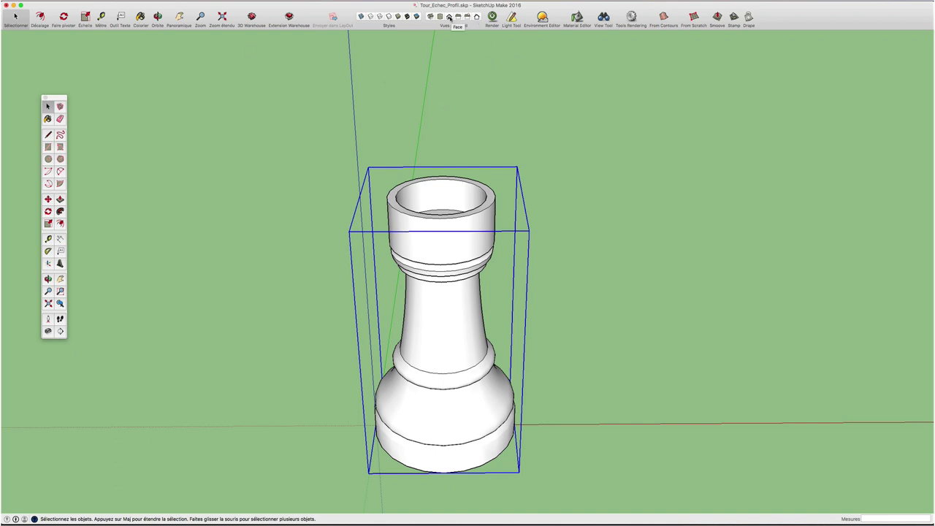
View the rook from the front in parallel projection
left_click(449, 18)
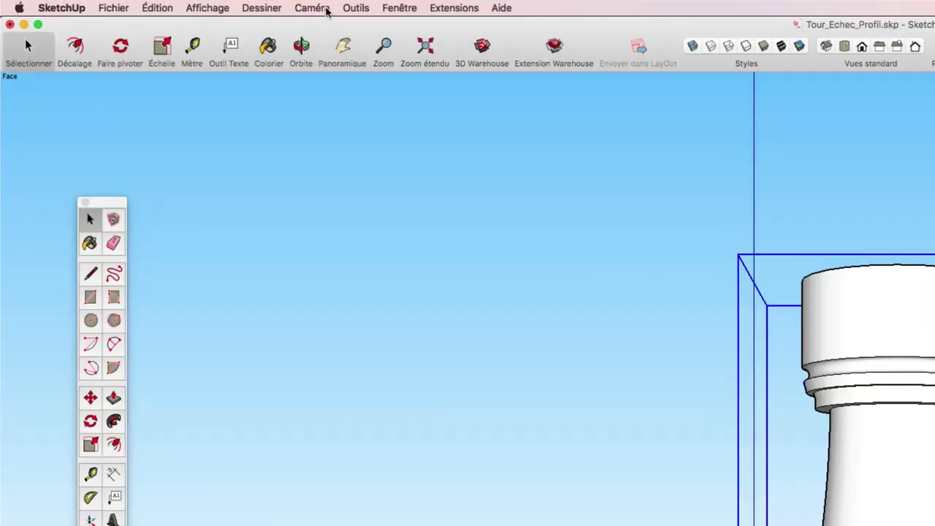
left_click(312, 8)
left_click(341, 76)
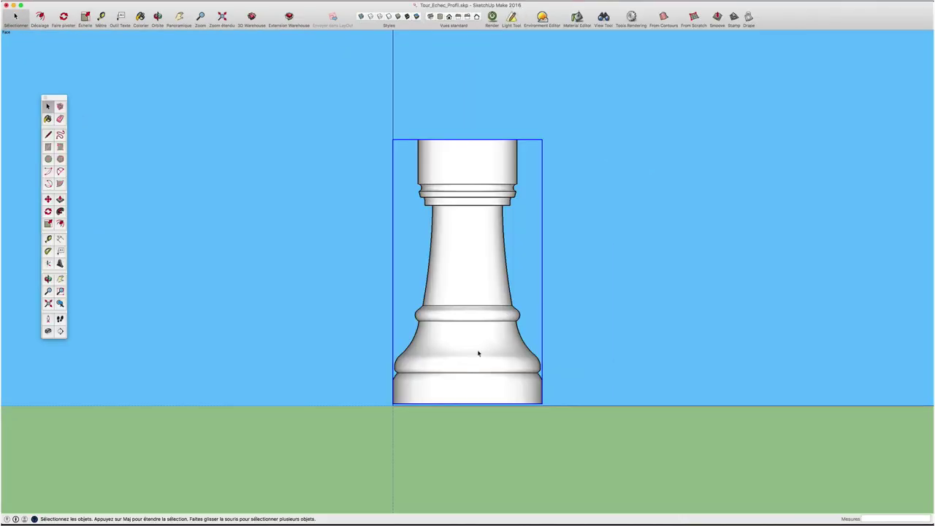
Measure the rook's height with the Tape Measure and rescale the model to 3,4 cm
key("t")
left_click(469, 402)
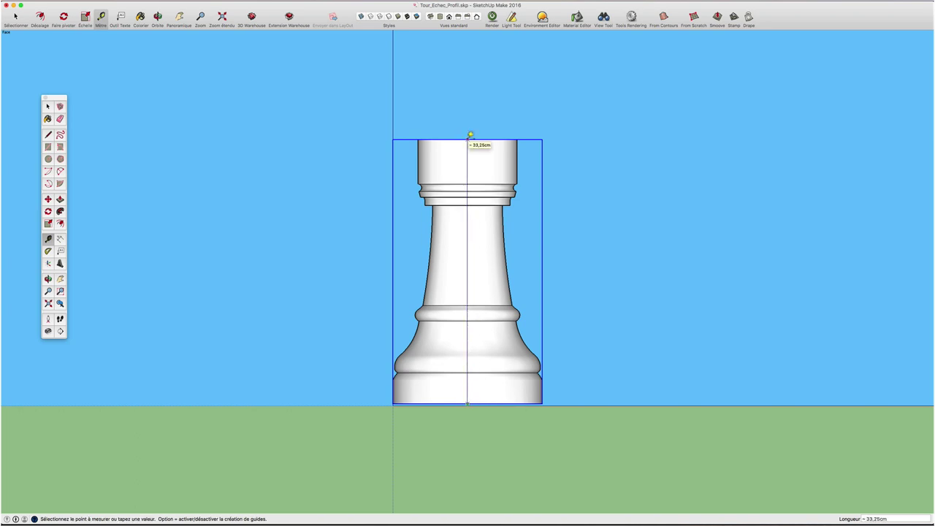
left_click(470, 135)
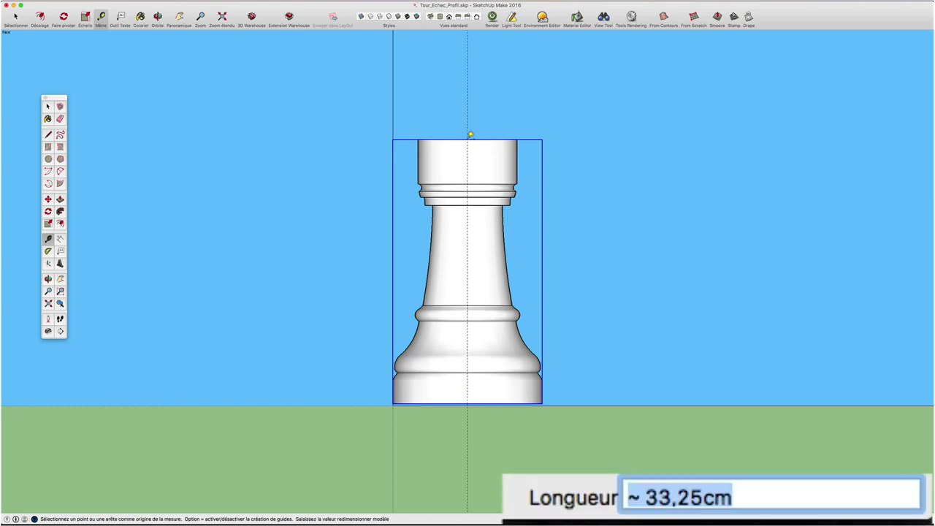
type("3,")
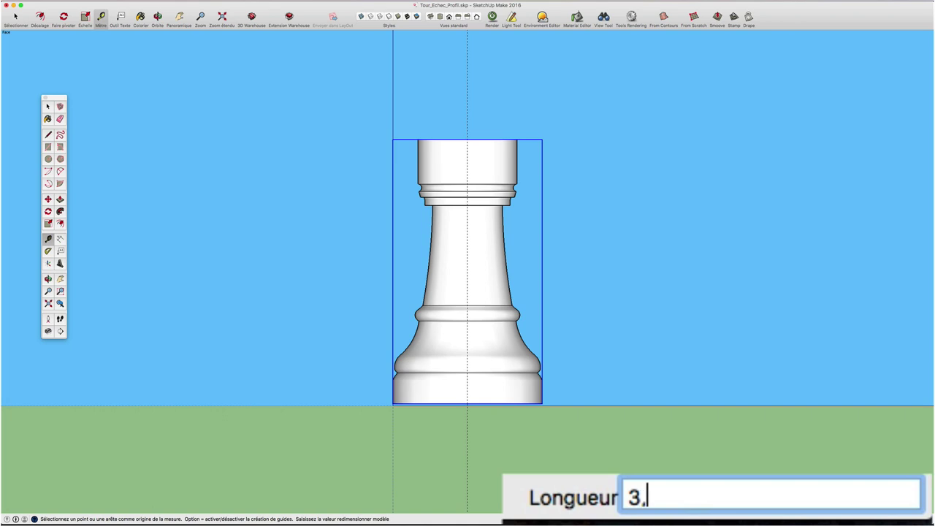
type("4")
key("Return")
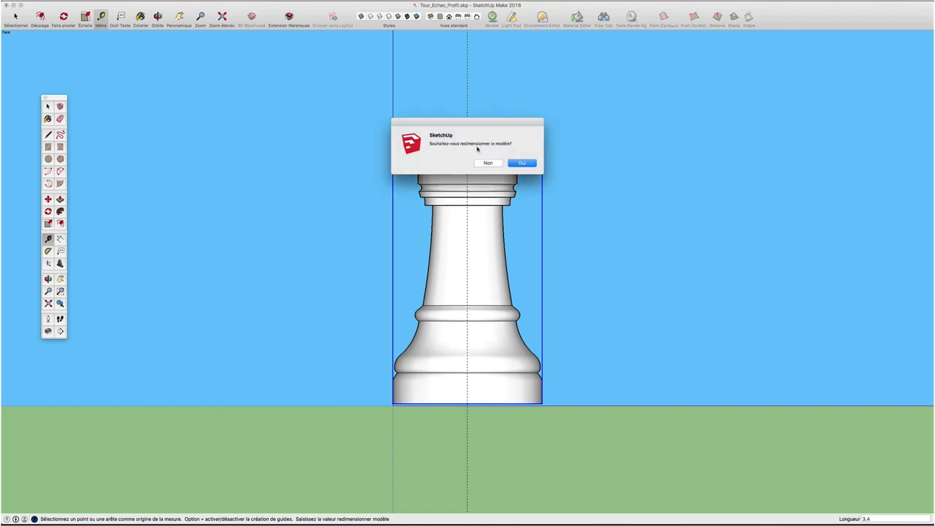
left_click(523, 163)
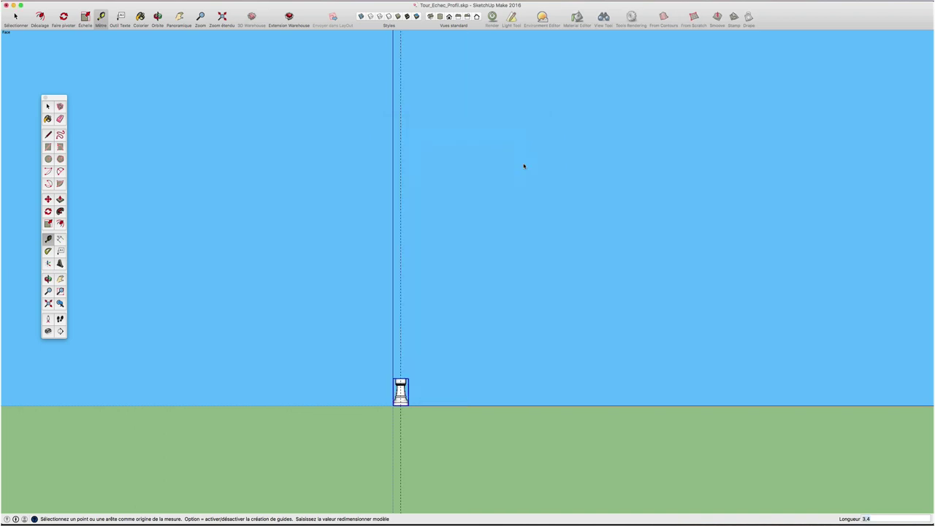
middle_click_drag(468, 209, 462, 298)
mouse_move(462, 298)
left_mouse_down()
mouse_move(483, 394)
mouse_move(391, 390)
mouse_move(445, 344)
mouse_move(332, 334)
mouse_move(412, 320)
mouse_move(422, 346)
mouse_move(516, 347)
left_mouse_up()
key("space")
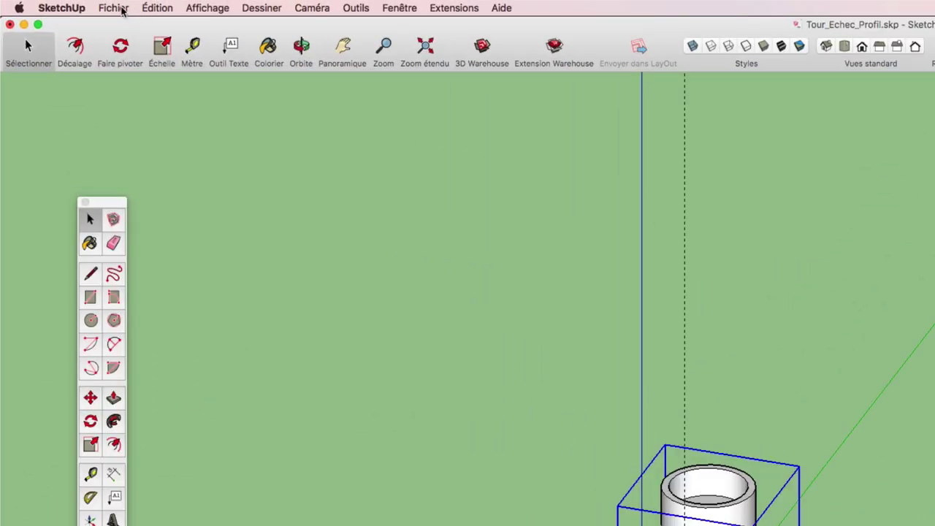
Save a copy as Tour_Echec.skp by removing '_Profil' from the file name
left_click(113, 8)
left_click(146, 100)
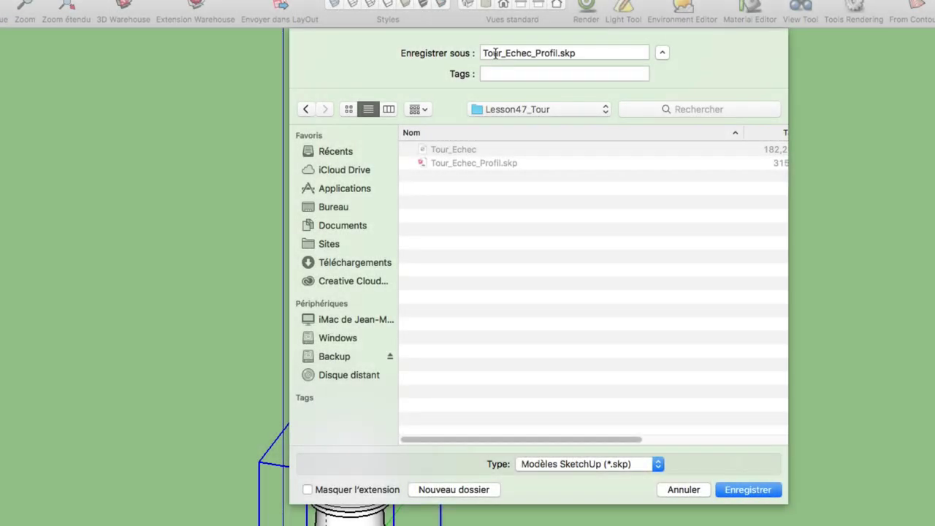
left_click(557, 54)
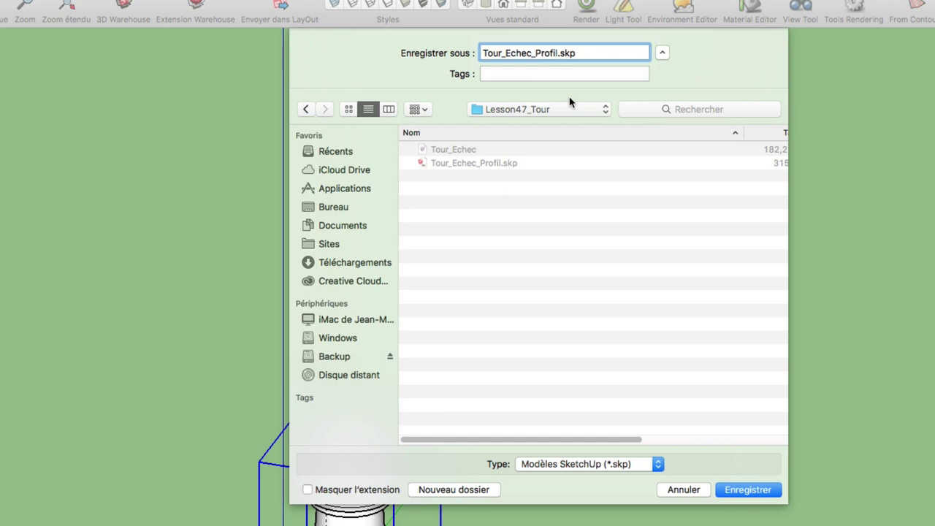
key("BackSpace")
key("BackSpace")
key("BackSpace")
key("BackSpace")
key("BackSpace")
key("BackSpace")
key("BackSpace")
left_click(739, 494)
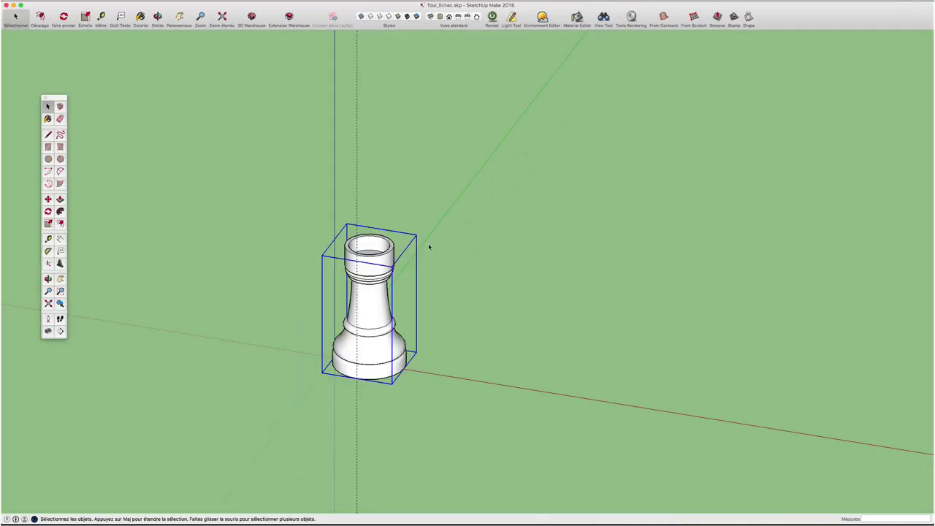
middle_click_drag(429, 247, 373, 187)
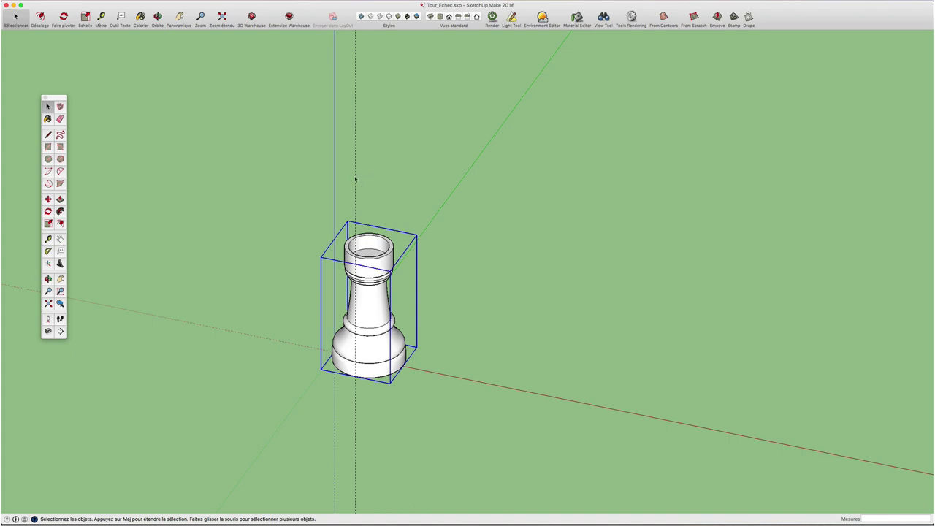
scroll(378, 202, "down", 2)
scroll(378, 202, "up", 3)
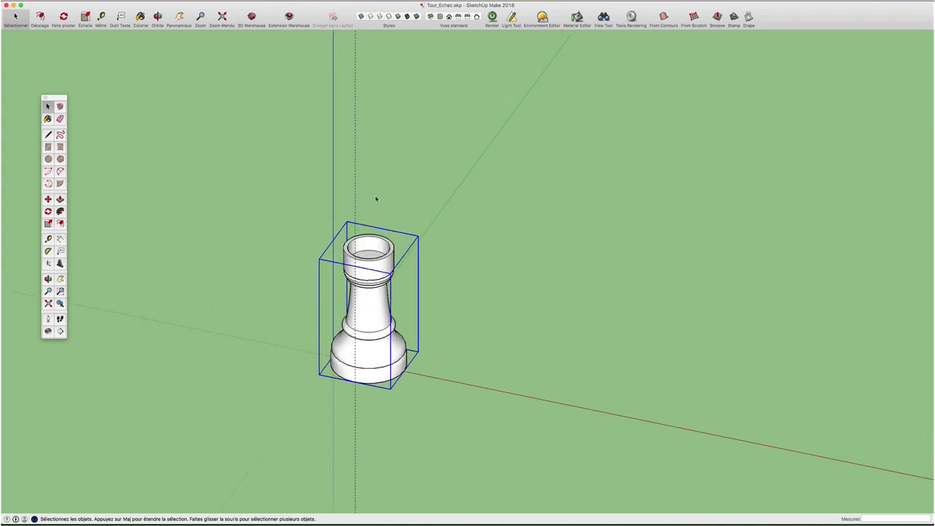
middle_click_drag(376, 198, 444, 174)
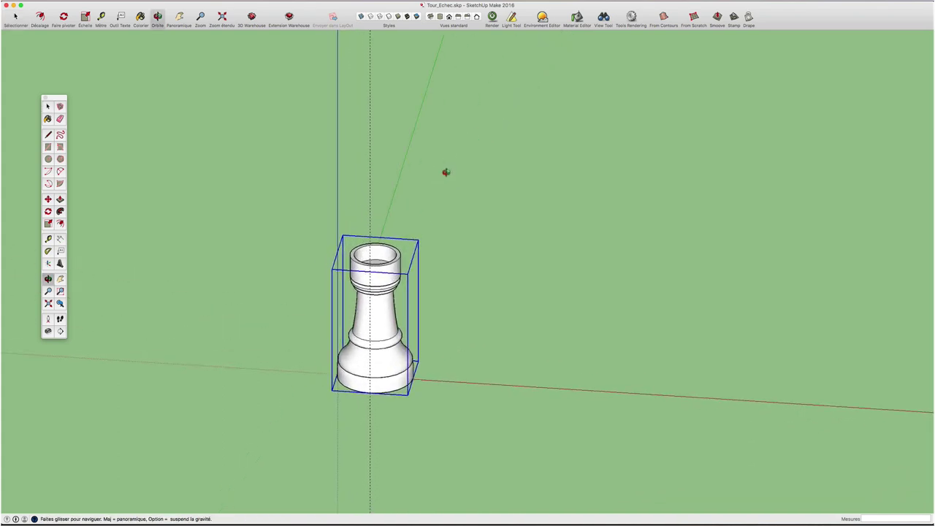